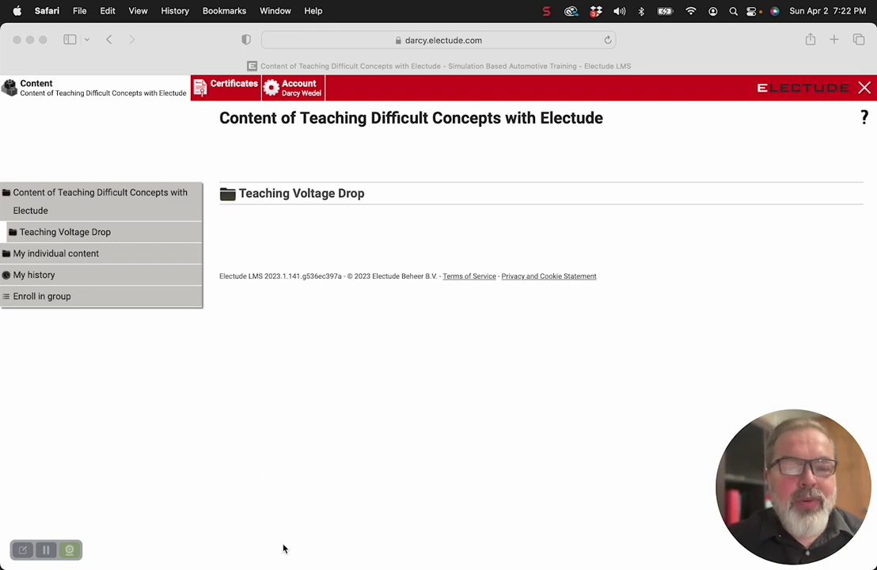
Open the Teaching Voltage Drop course and expand the Fault Finding module to show Start module and progress.
{"action": "left_click", "coordinate": [321, 198]}
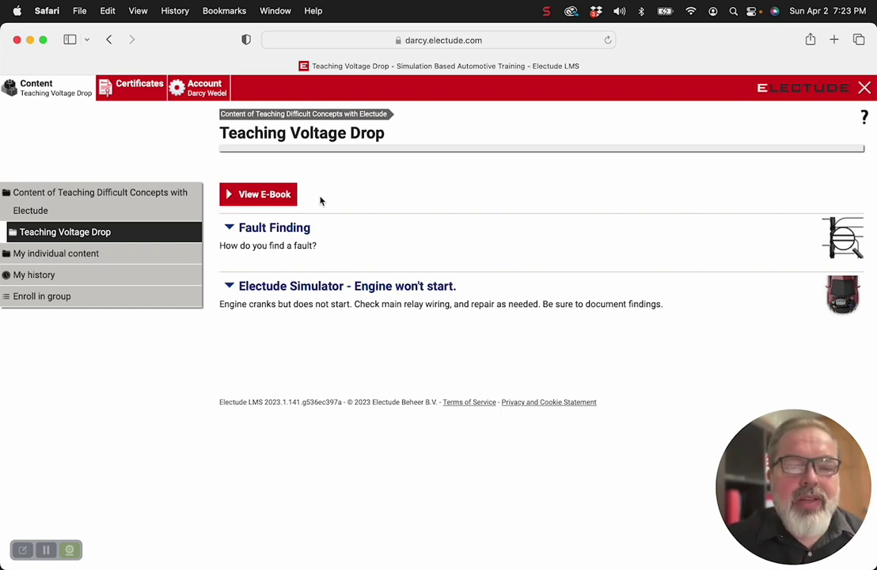
{"action": "double_click", "coordinate": [305, 230]}
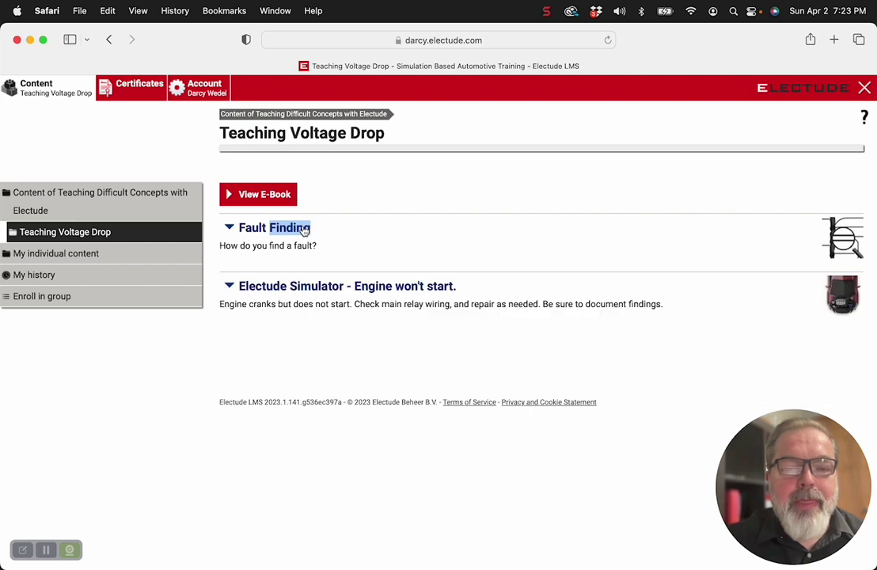
{"action": "left_click", "coordinate": [276, 229]}
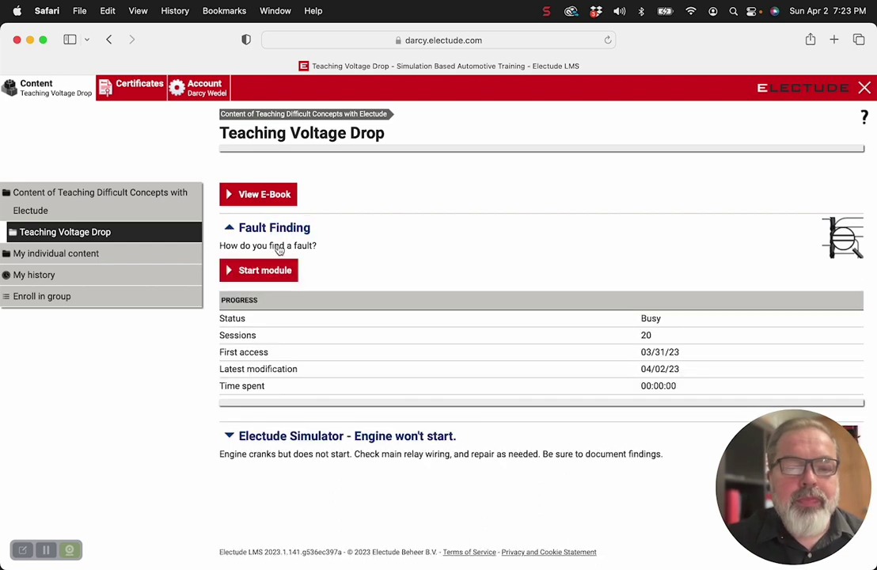
Start the Fault Finding V4 method lesson and show its circuit full-screen in presentation mode.
{"action": "left_click", "coordinate": [265, 277]}
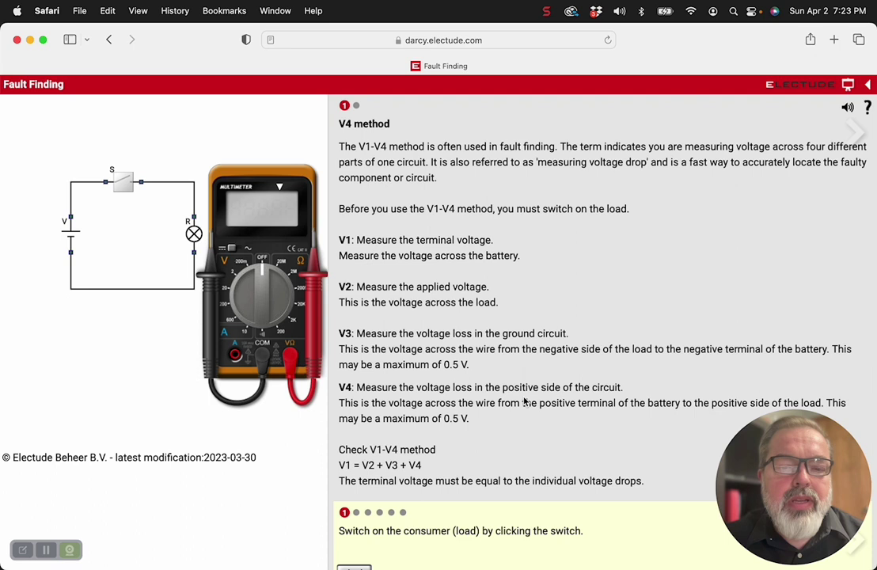
{"action": "left_click", "coordinate": [848, 85]}
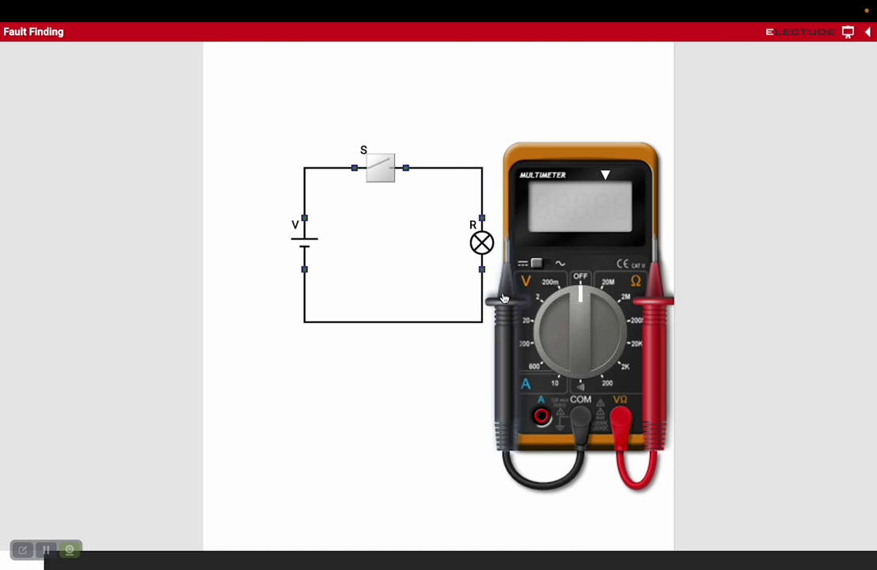
Measure 12.00 V across battery V on the 20 V range, then connect both probes across lamp R.
{"action": "left_click_drag", "start_coordinate": [500, 340], "coordinate": [284, 324]}
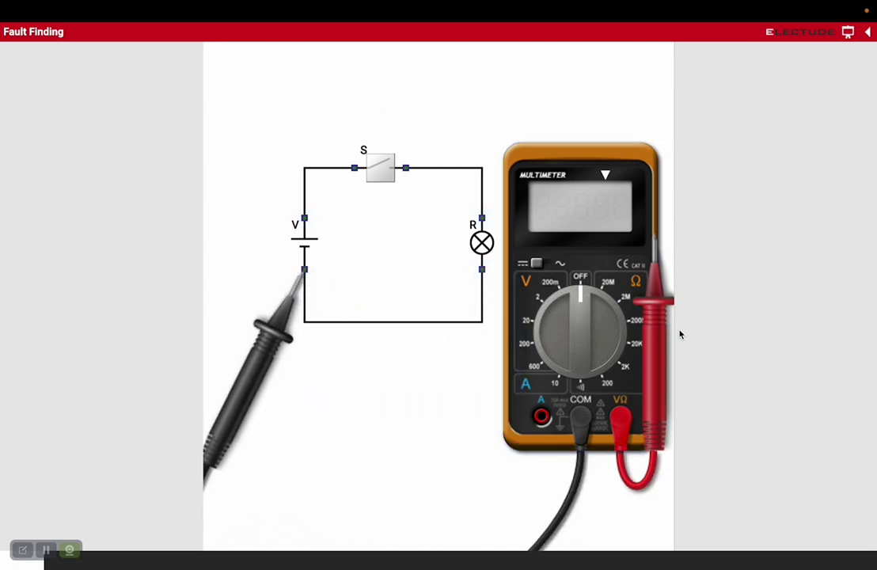
{"action": "left_click_drag", "start_coordinate": [675, 332], "coordinate": [294, 221]}
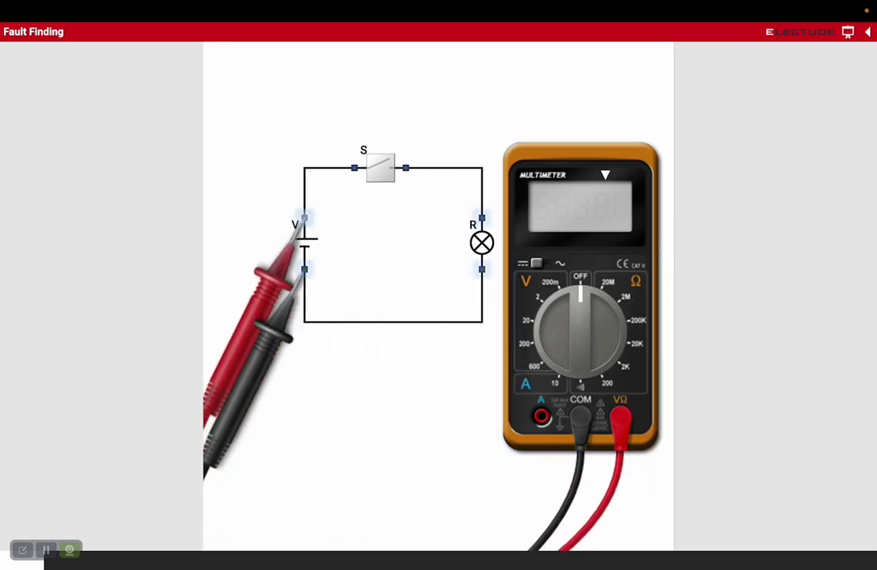
{"action": "left_click_drag", "start_coordinate": [599, 302], "coordinate": [562, 323]}
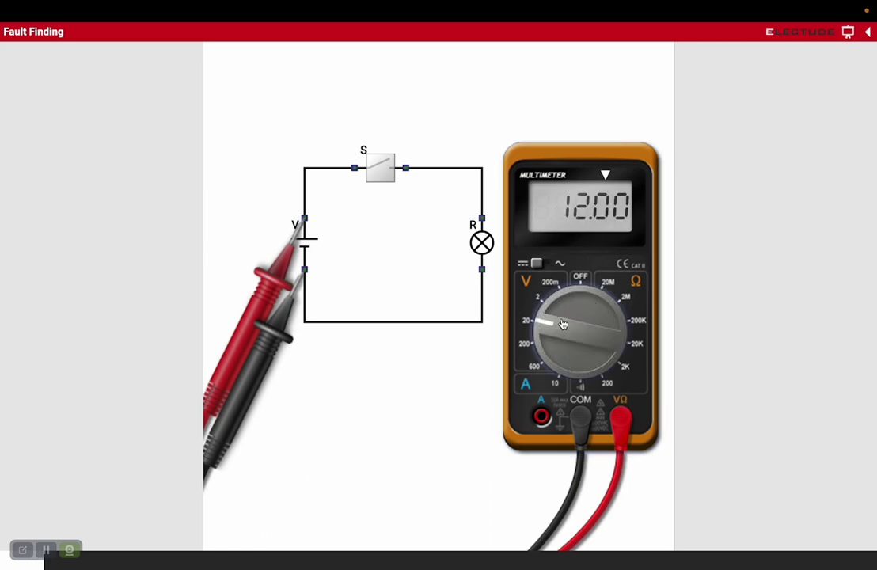
{"action": "left_click_drag", "start_coordinate": [294, 365], "coordinate": [478, 273]}
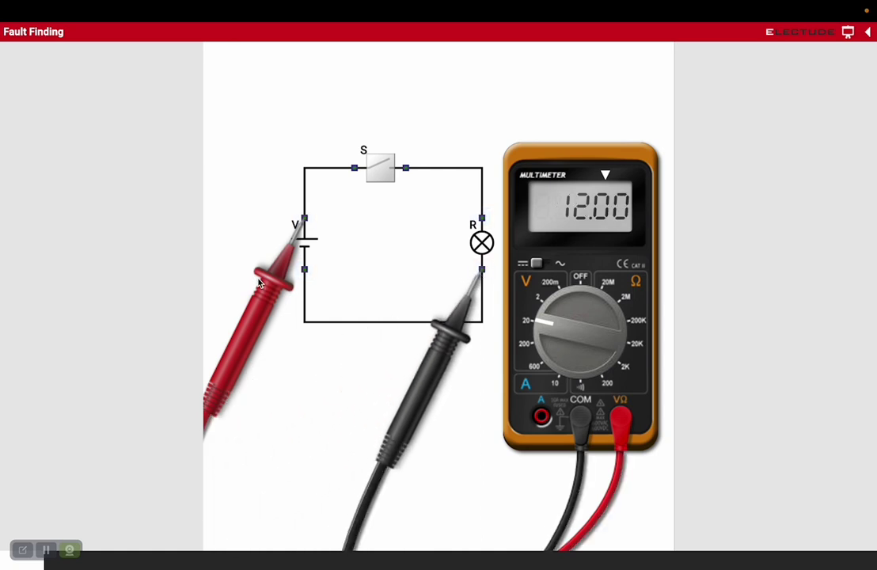
{"action": "left_click_drag", "start_coordinate": [304, 231], "coordinate": [488, 221]}
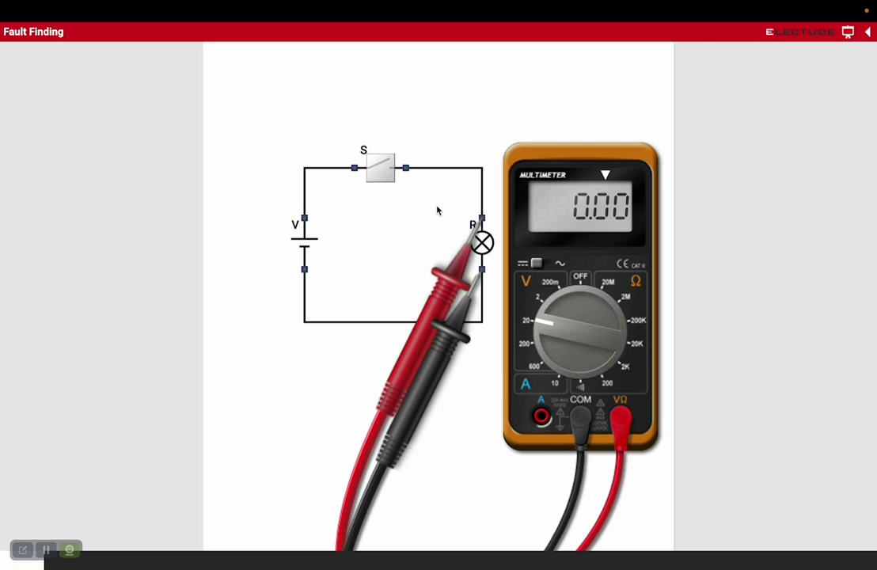
Close switch S to read 11.00 V across lamp R, then measure the 0.100 V positive-side drop.
{"action": "left_click", "coordinate": [377, 171]}
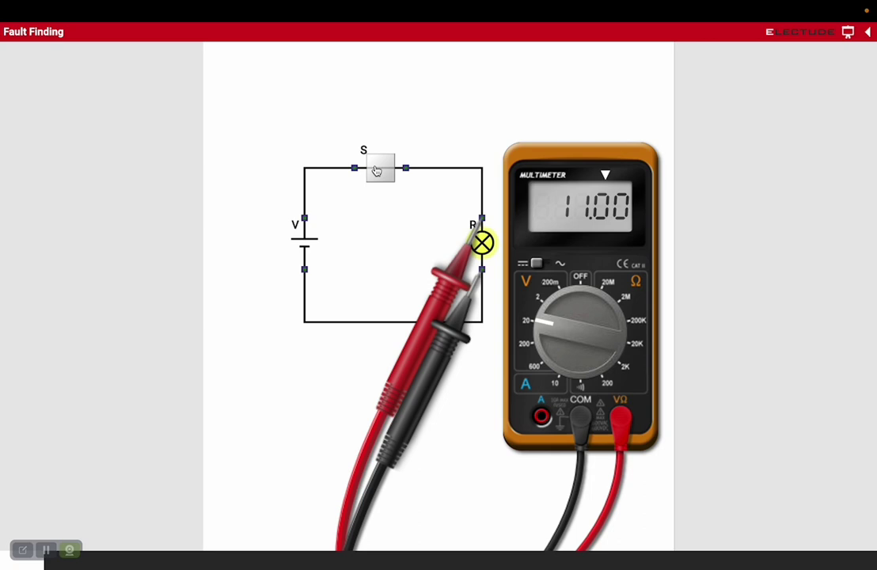
{"action": "left_click_drag", "start_coordinate": [473, 234], "coordinate": [304, 220]}
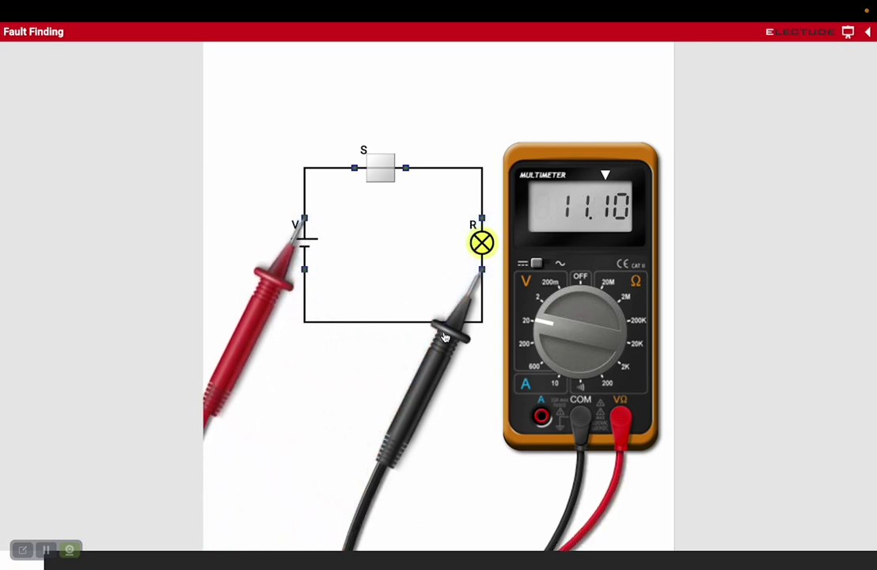
{"action": "left_click_drag", "start_coordinate": [445, 337], "coordinate": [481, 222]}
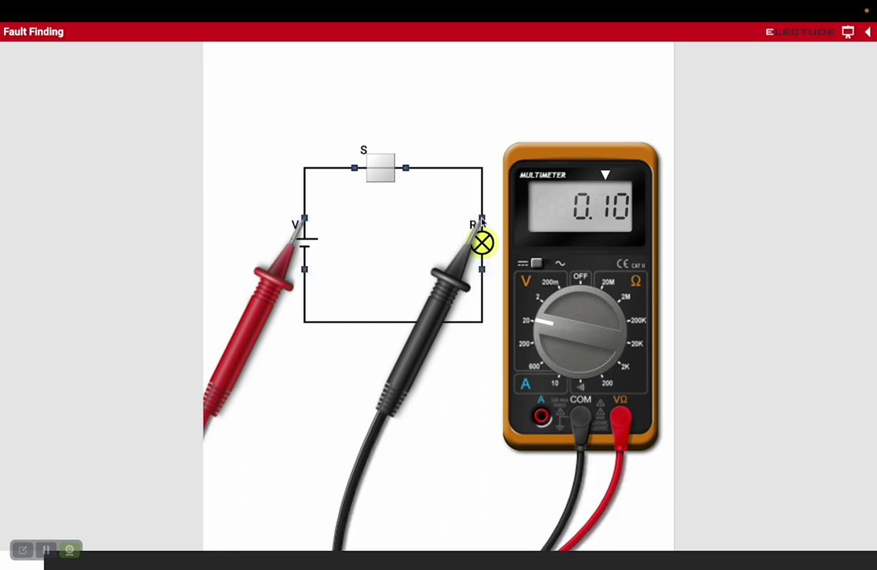
{"action": "left_click", "coordinate": [546, 292]}
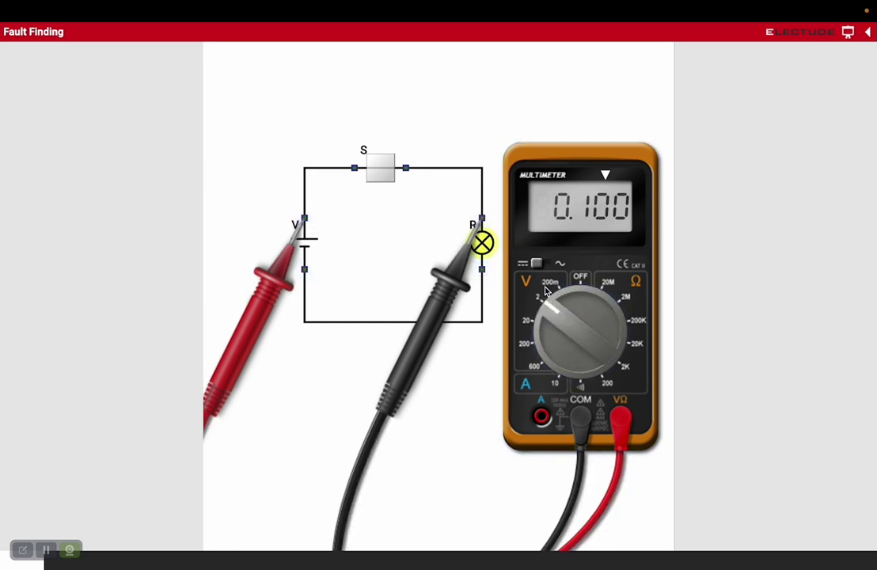
{"action": "left_click", "coordinate": [555, 281]}
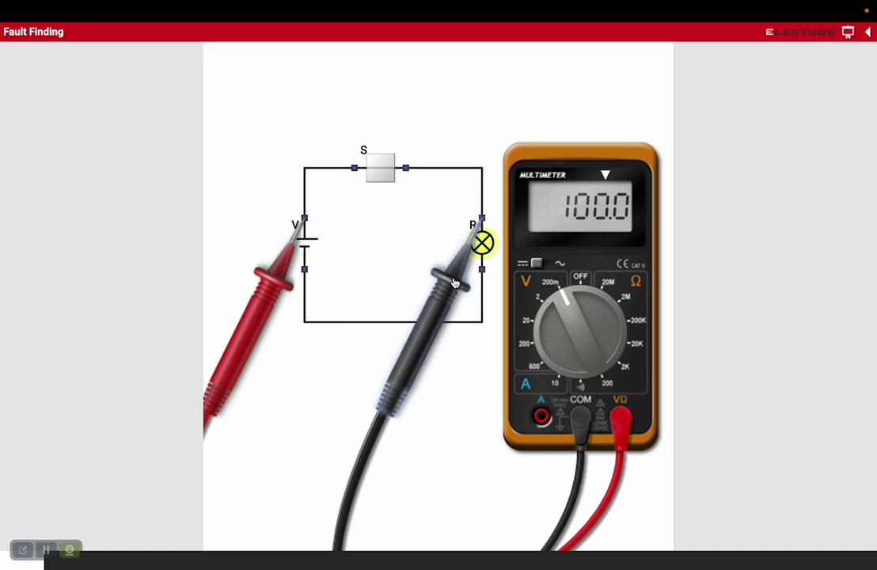
Measure the 0.900 V ground-side drop on the 2 V range and exit presentation mode.
{"action": "left_click_drag", "start_coordinate": [455, 283], "coordinate": [290, 321]}
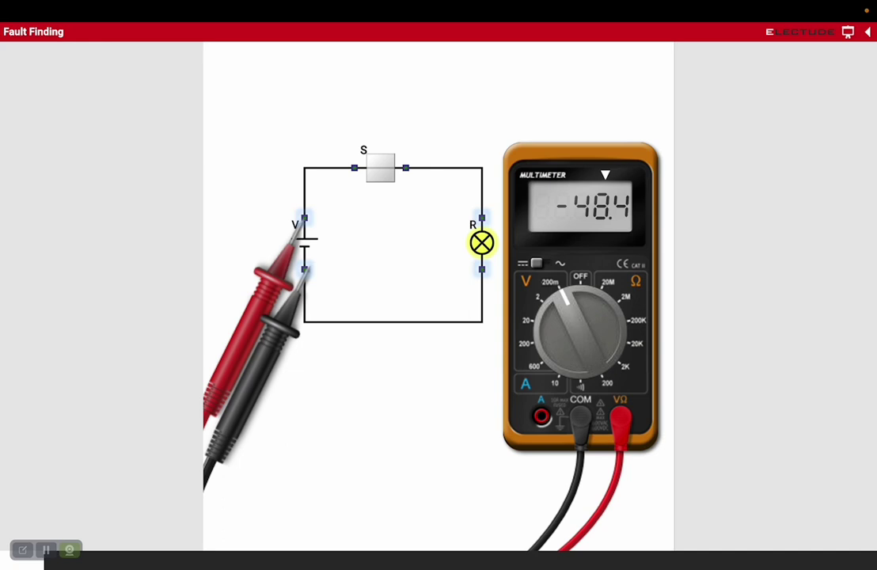
{"action": "left_click_drag", "start_coordinate": [288, 277], "coordinate": [466, 325]}
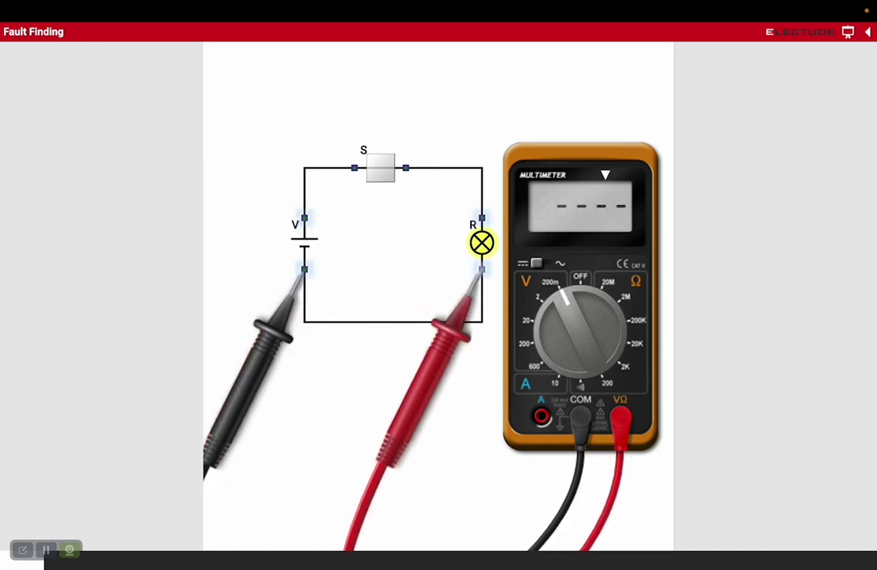
{"action": "left_click", "coordinate": [563, 307]}
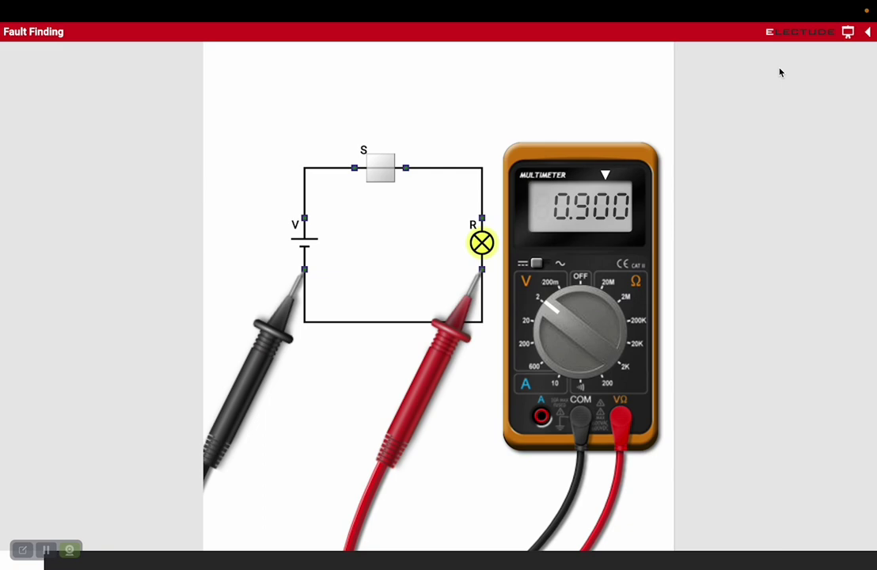
{"action": "left_click", "coordinate": [848, 35]}
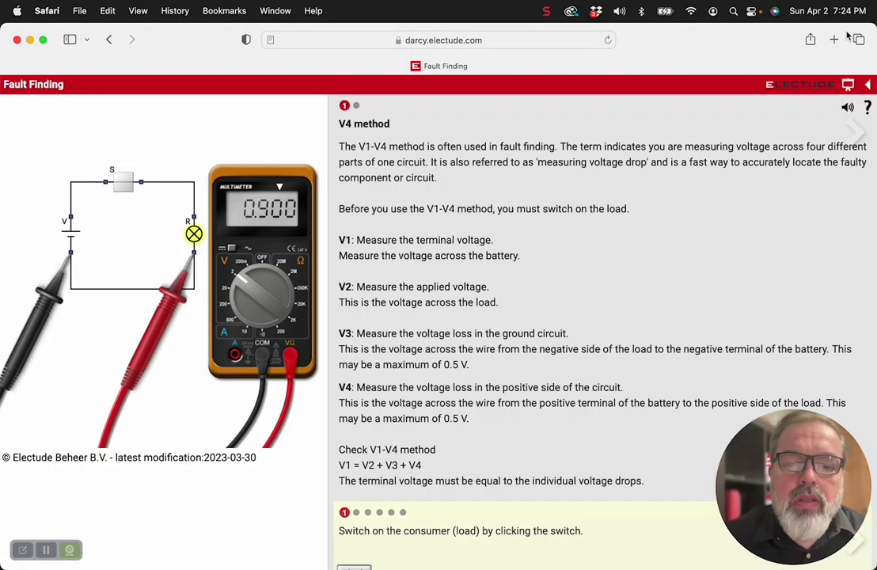
Open the Voltage Drop lesson page and advance the tasks to step 8, the Fault 3 defroster check.
{"action": "left_click", "coordinate": [356, 106]}
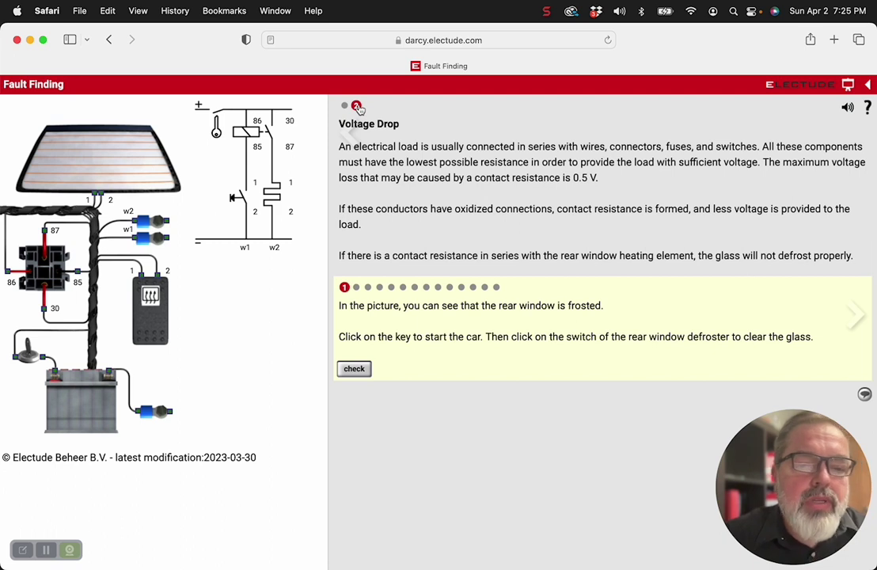
{"action": "left_click", "coordinate": [356, 287]}
{"action": "left_click", "coordinate": [367, 287]}
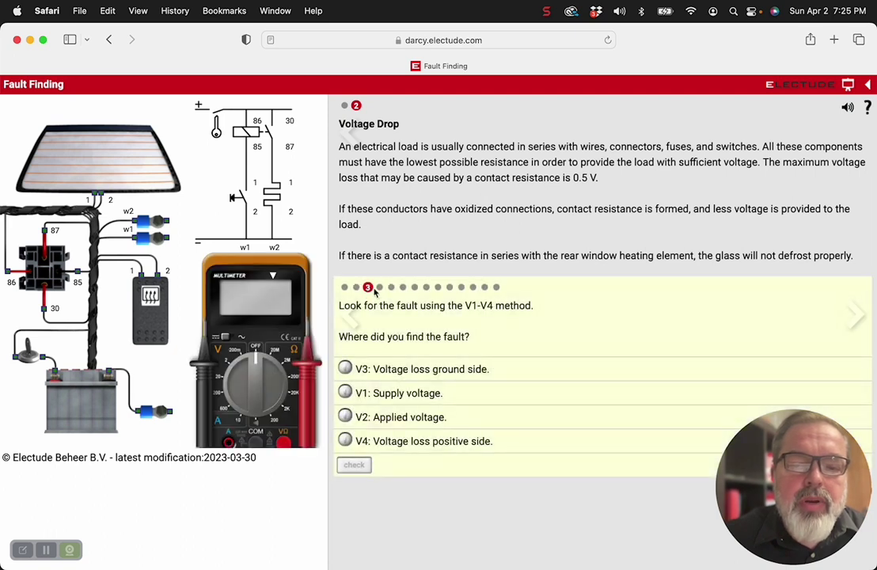
{"action": "left_click", "coordinate": [379, 287]}
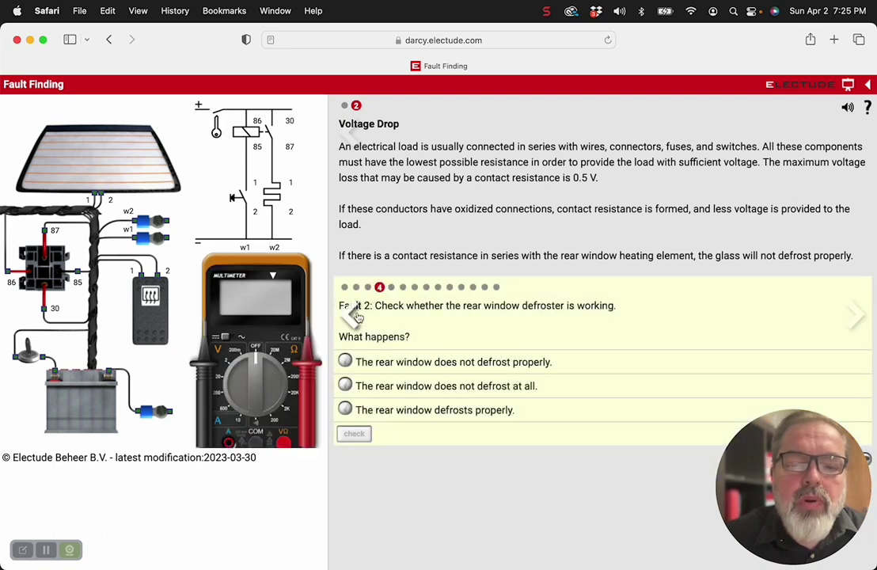
{"action": "left_click", "coordinate": [427, 288]}
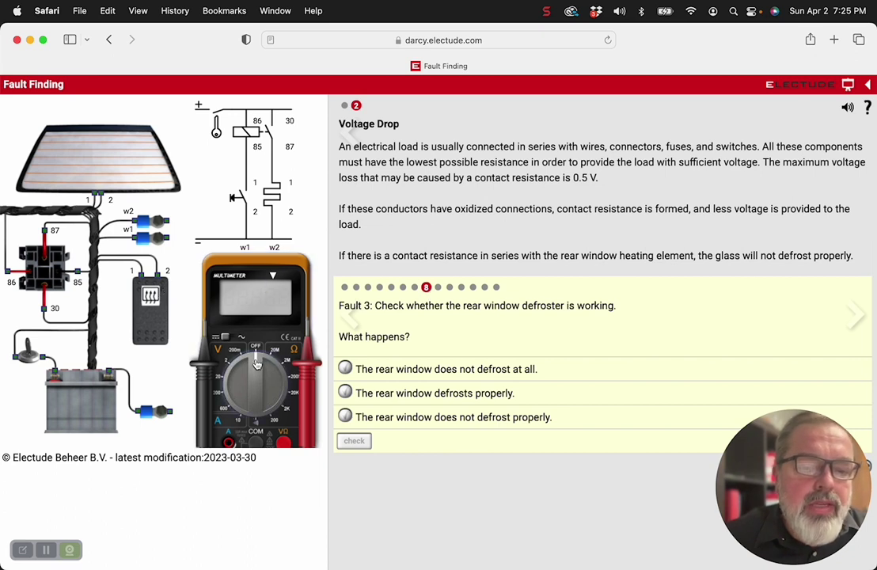
Set the meter to DC volts, probe the battery and rear-window connector, and switch the defroster on.
{"action": "left_click_drag", "start_coordinate": [256, 362], "coordinate": [216, 336]}
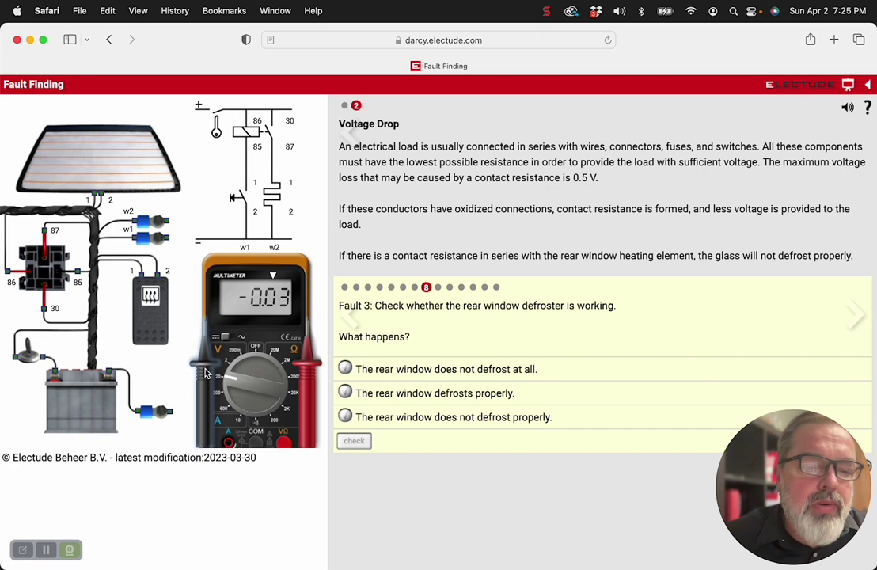
{"action": "left_click_drag", "start_coordinate": [204, 372], "coordinate": [110, 370]}
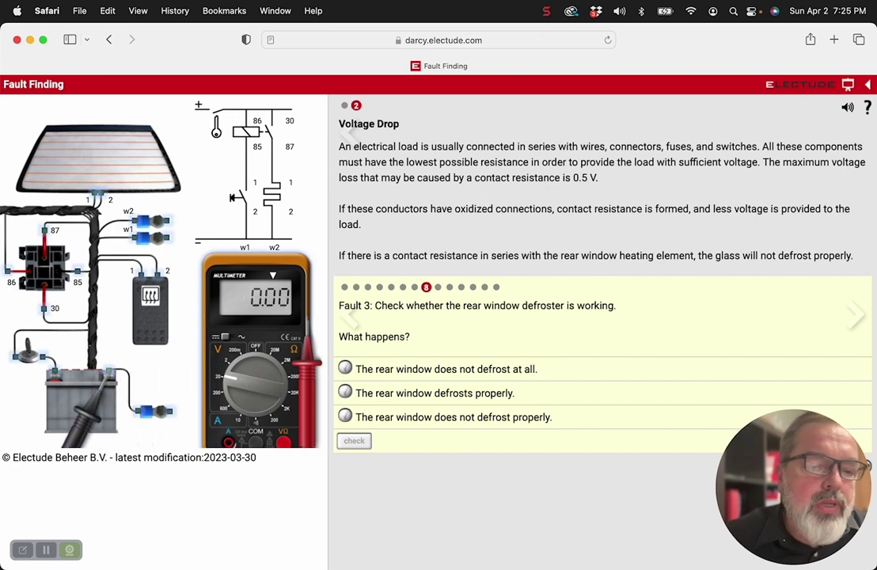
{"action": "left_click_drag", "start_coordinate": [310, 372], "coordinate": [55, 378]}
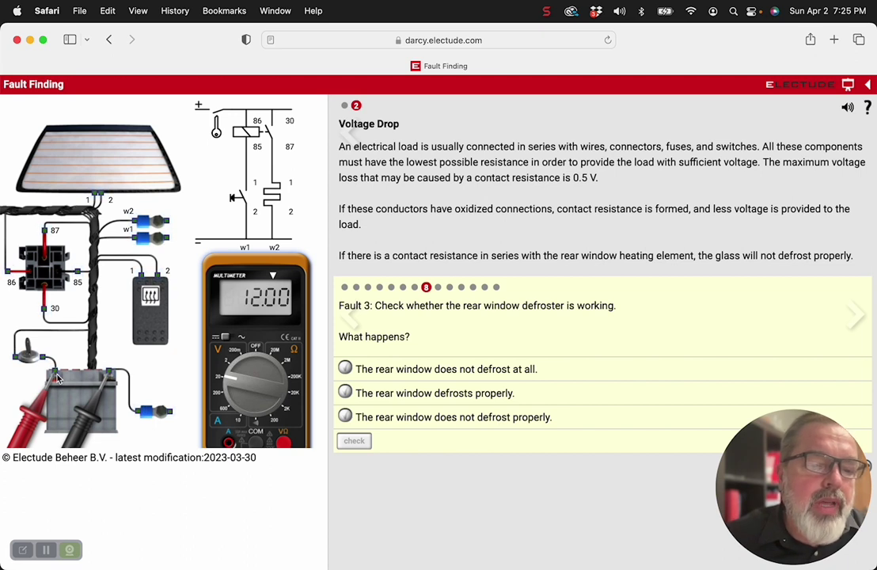
{"action": "left_click_drag", "start_coordinate": [55, 379], "coordinate": [93, 194]}
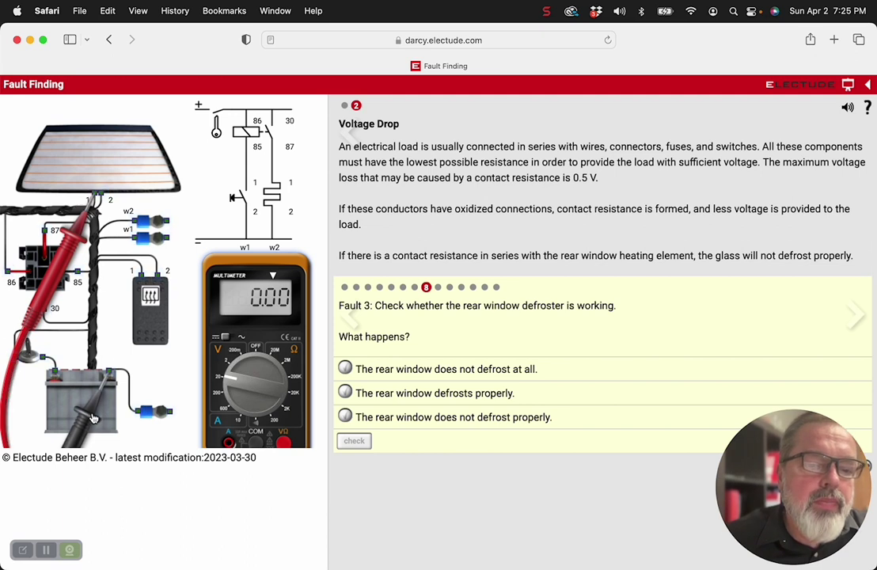
{"action": "left_click_drag", "start_coordinate": [93, 418], "coordinate": [105, 201]}
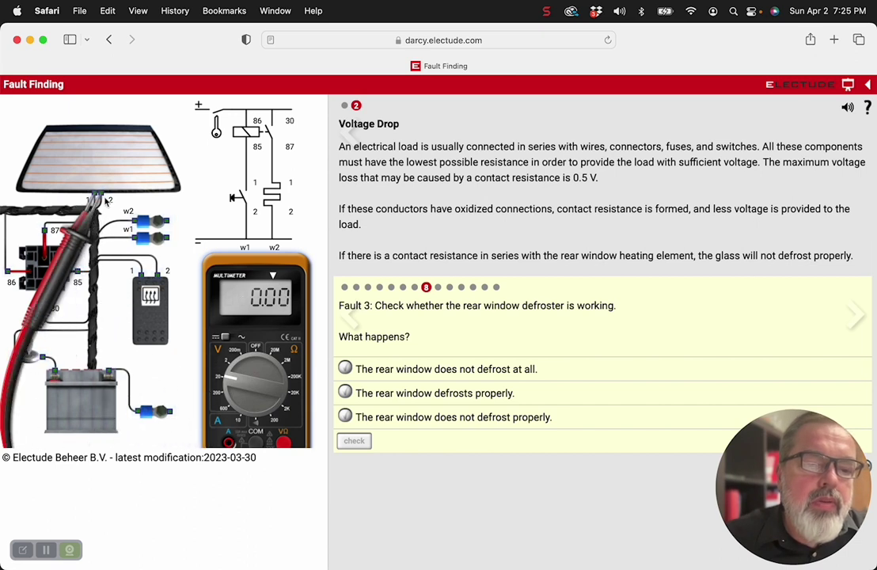
{"action": "left_click", "coordinate": [152, 295]}
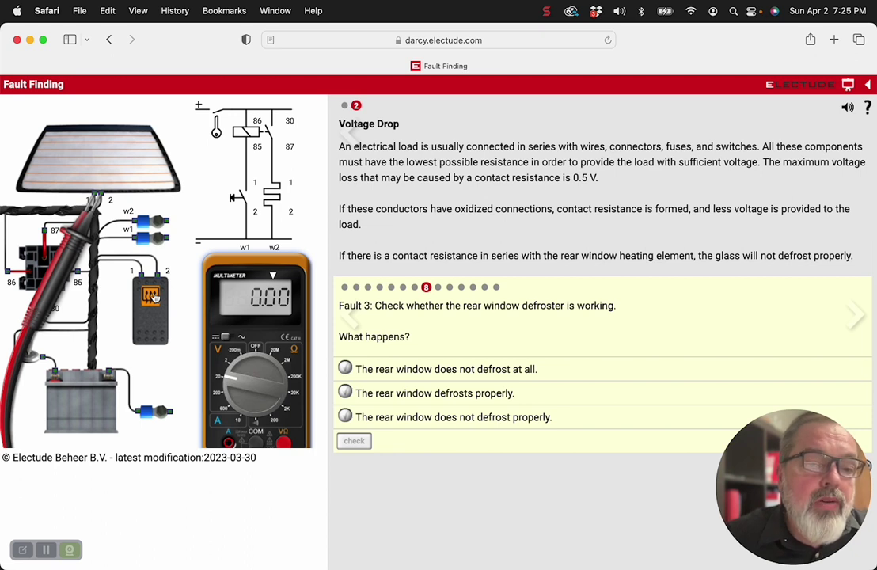
Probe relay pins 85, 30 and 87 against ground, reaching a 4.62 V reading.
{"action": "left_click_drag", "start_coordinate": [101, 198], "coordinate": [89, 269]}
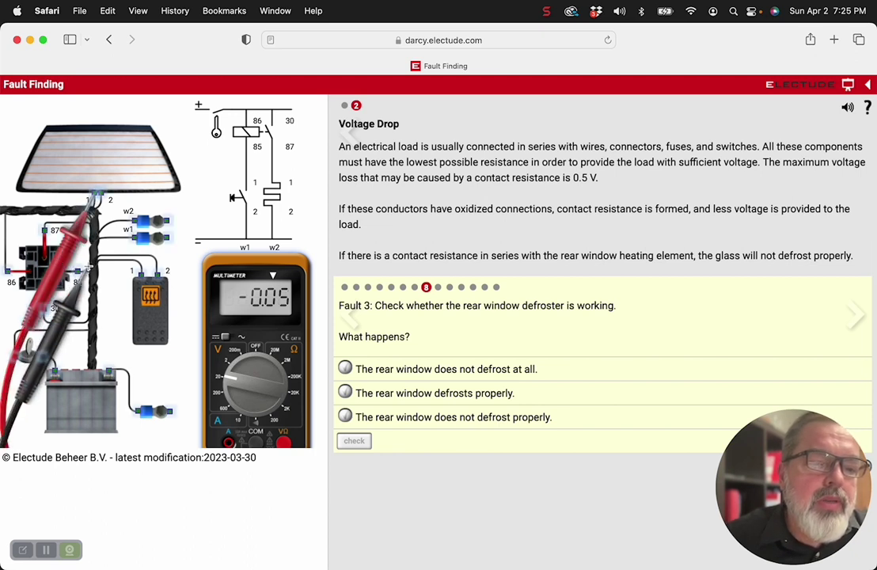
{"action": "left_click", "coordinate": [89, 267]}
{"action": "left_click_drag", "start_coordinate": [95, 195], "coordinate": [85, 306]}
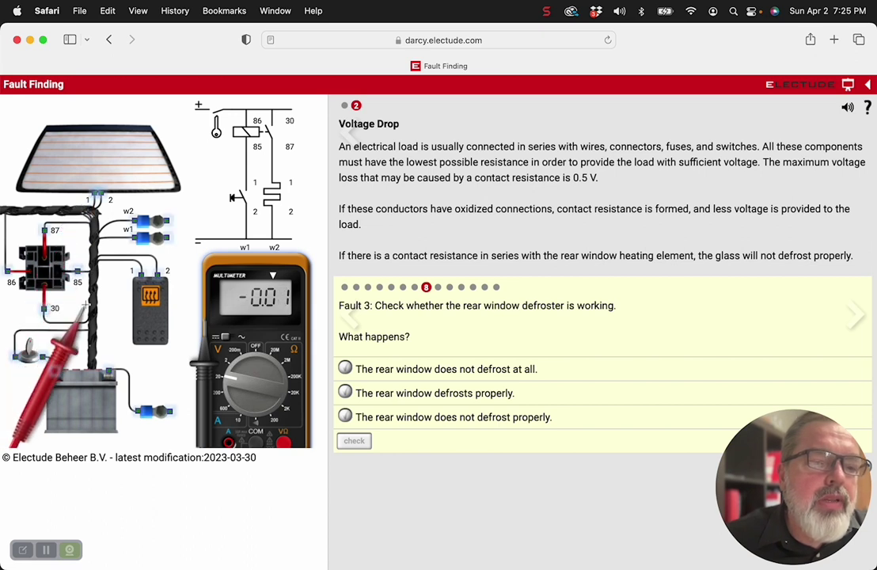
{"action": "left_click_drag", "start_coordinate": [85, 305], "coordinate": [49, 313]}
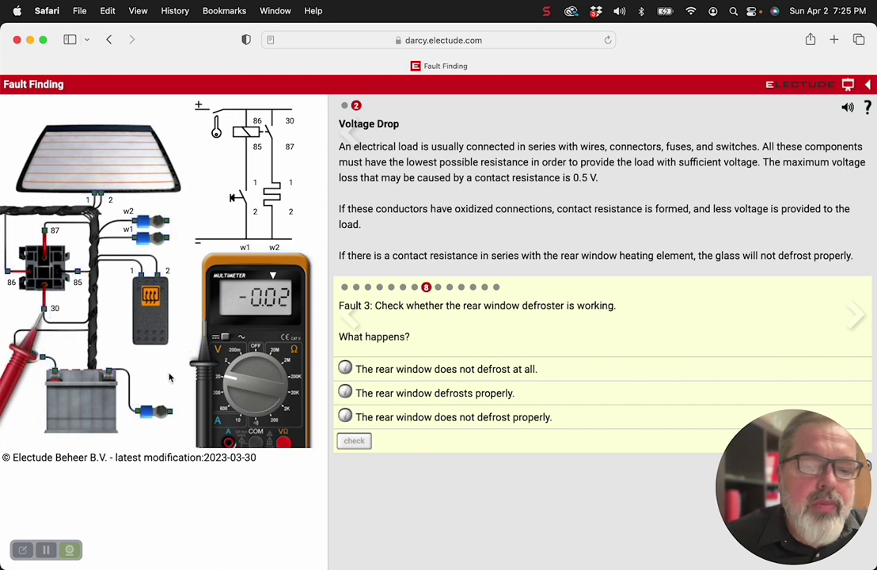
{"action": "left_click_drag", "start_coordinate": [199, 361], "coordinate": [95, 321]}
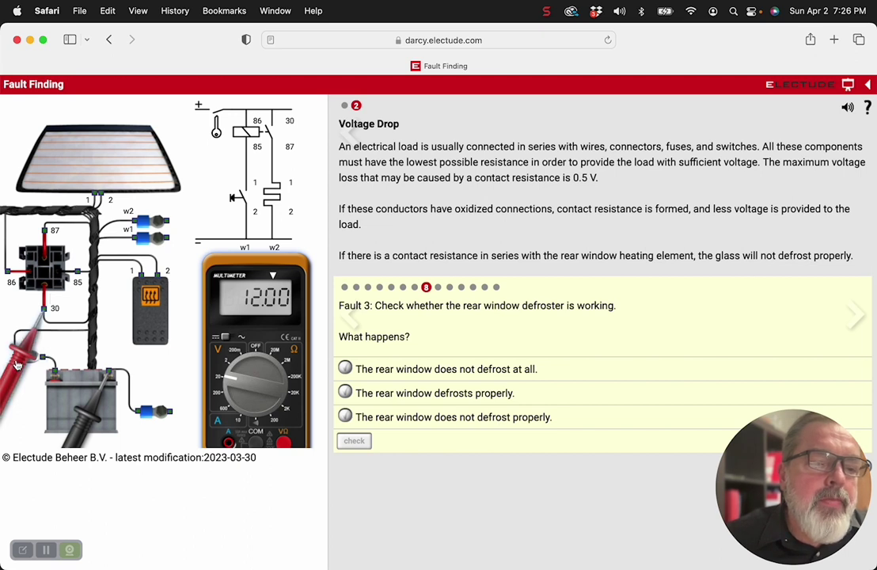
{"action": "left_click_drag", "start_coordinate": [17, 364], "coordinate": [2, 281]}
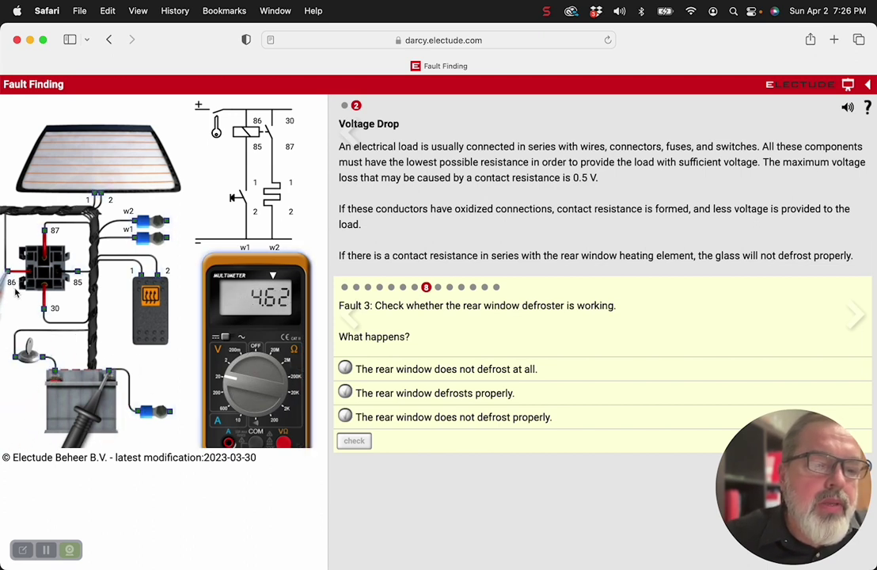
Probe relay terminals 30 and 86 on the control side, then move a probe to the battery terminal.
{"action": "left_click_drag", "start_coordinate": [77, 360], "coordinate": [80, 279]}
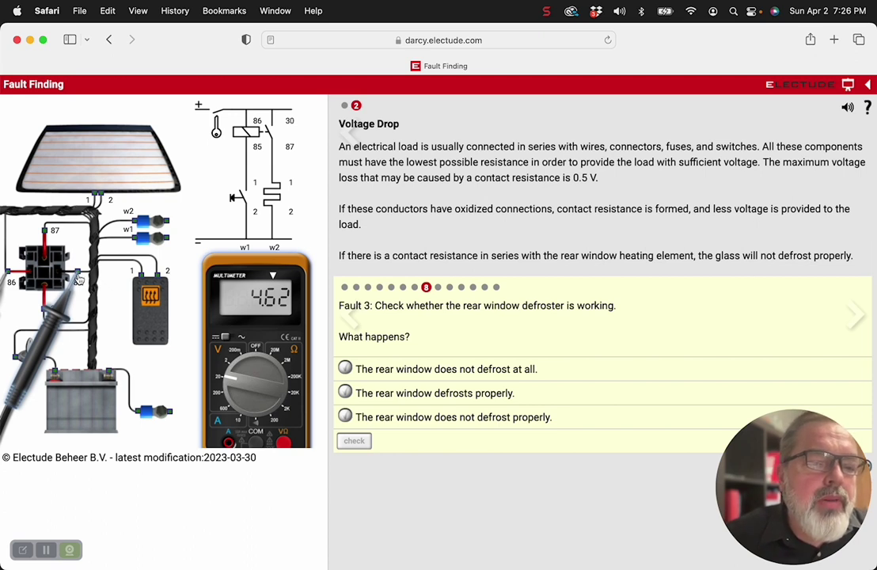
{"action": "left_click_drag", "start_coordinate": [78, 280], "coordinate": [73, 299]}
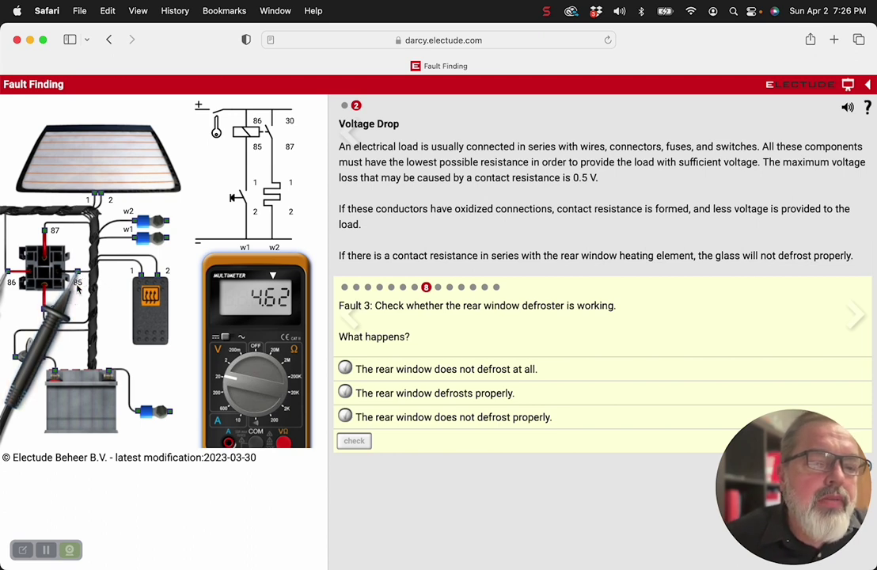
{"action": "left_click_drag", "start_coordinate": [4, 287], "coordinate": [111, 375]}
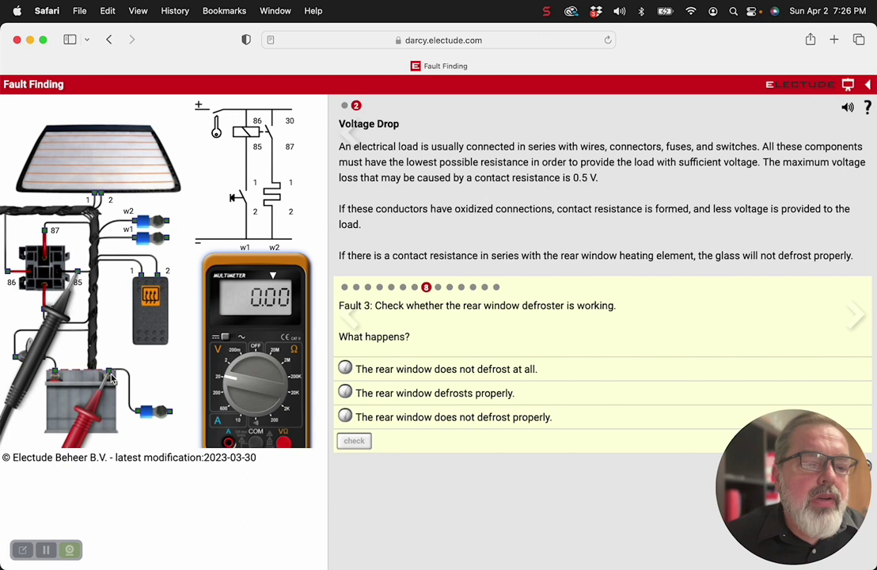
Take the final voltage-drop readings, moving the probes and switching the meter through the 200m and other volt ranges.
{"action": "left_click_drag", "start_coordinate": [111, 377], "coordinate": [8, 236]}
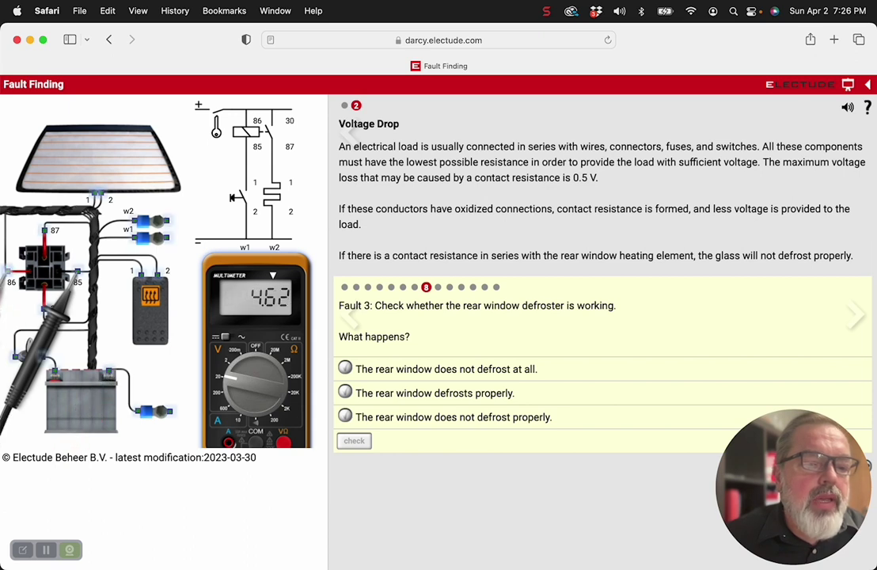
{"action": "left_click_drag", "start_coordinate": [70, 281], "coordinate": [54, 375]}
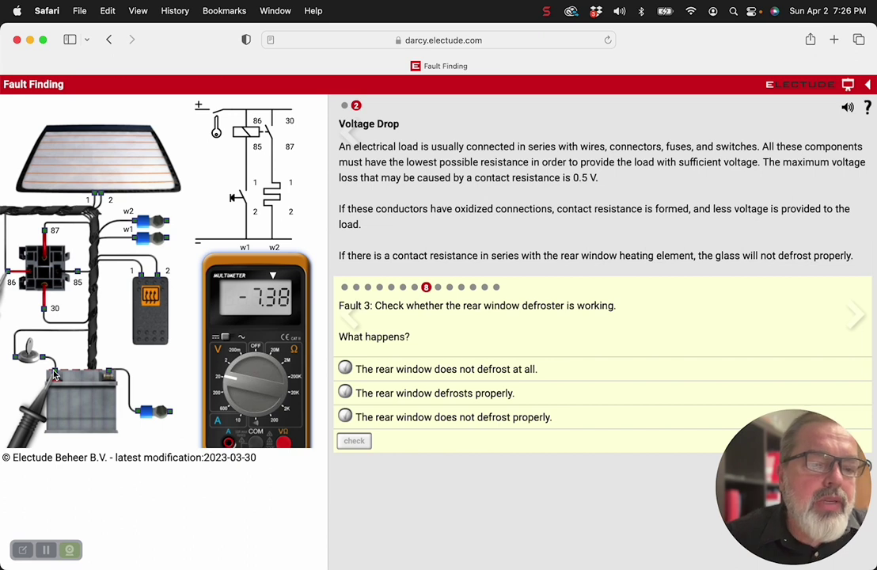
{"action": "left_click_drag", "start_coordinate": [4, 250], "coordinate": [15, 356]}
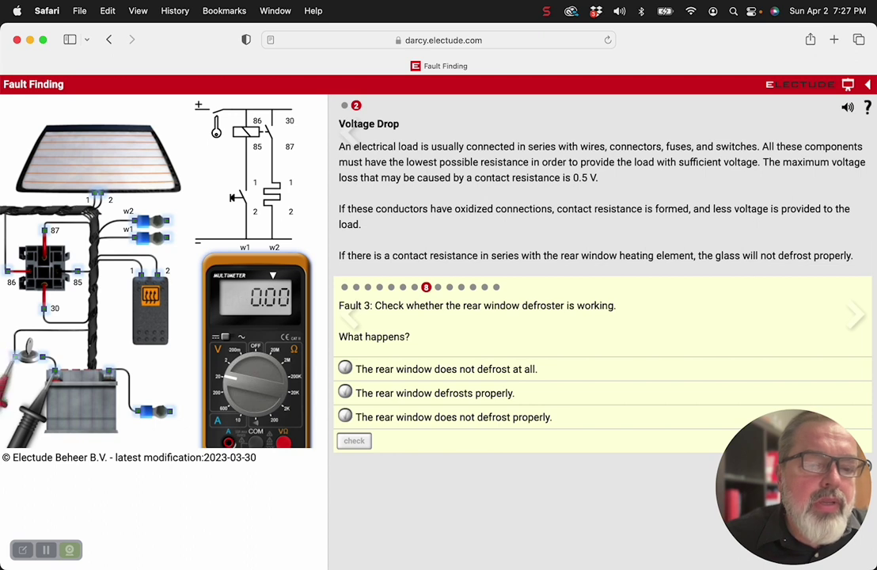
{"action": "left_click", "coordinate": [234, 366]}
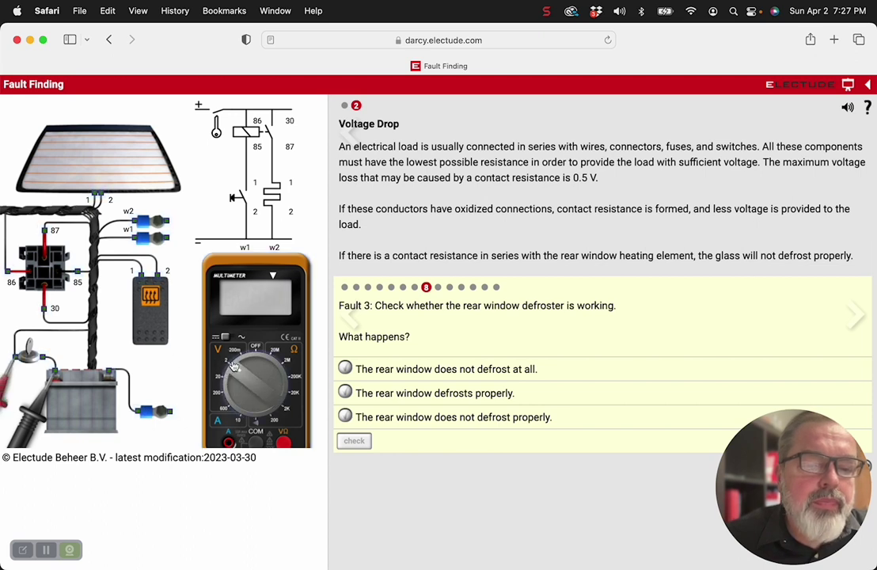
{"action": "left_click", "coordinate": [242, 355]}
{"action": "left_click", "coordinate": [242, 355]}
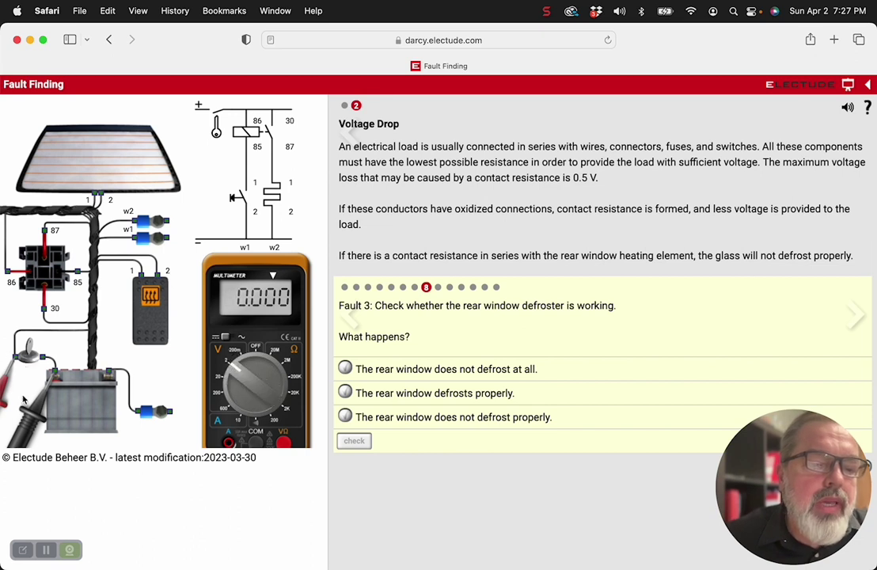
{"action": "left_click_drag", "start_coordinate": [26, 358], "coordinate": [8, 238]}
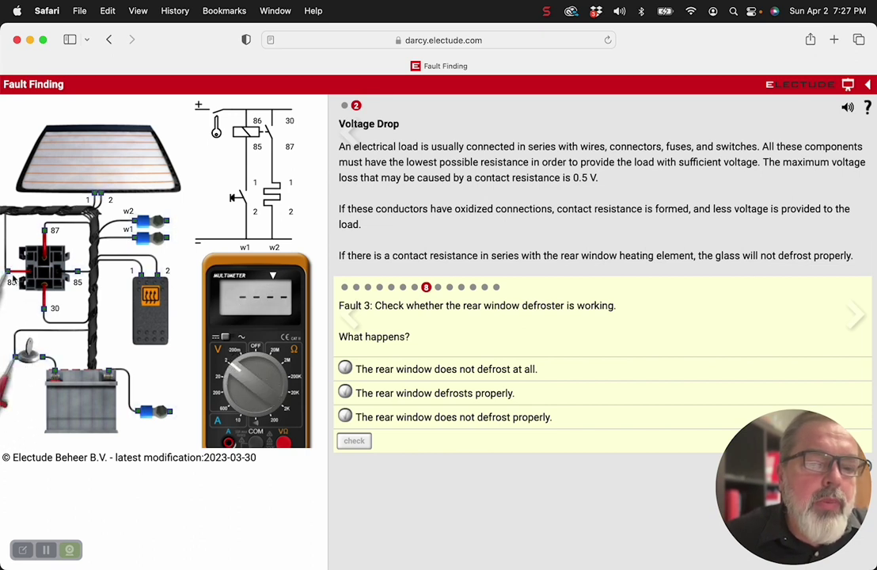
{"action": "left_click", "coordinate": [234, 369]}
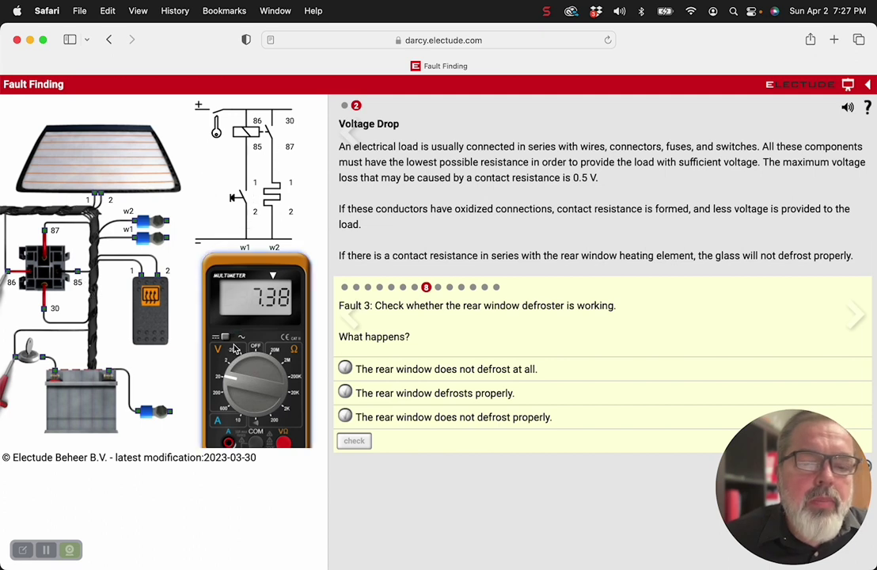
Advance the quiz from question 9 to question 13, which asks where the fault lies.
{"action": "left_click", "coordinate": [438, 288]}
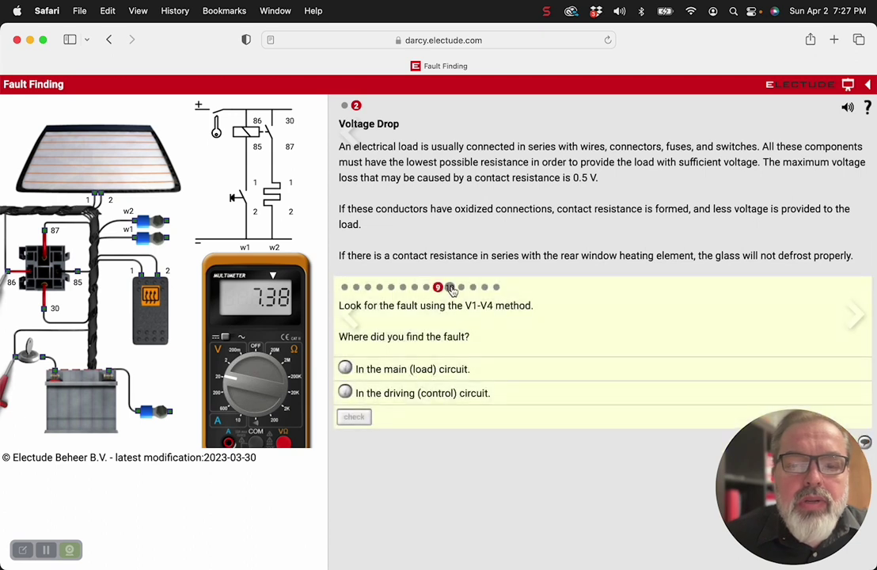
{"action": "left_click", "coordinate": [451, 288]}
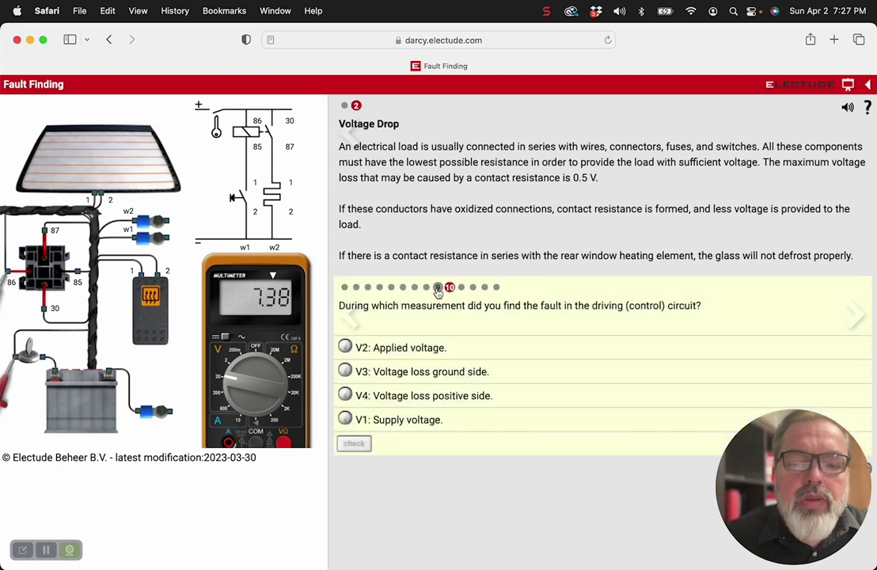
{"action": "left_click", "coordinate": [438, 288]}
{"action": "left_click", "coordinate": [449, 288]}
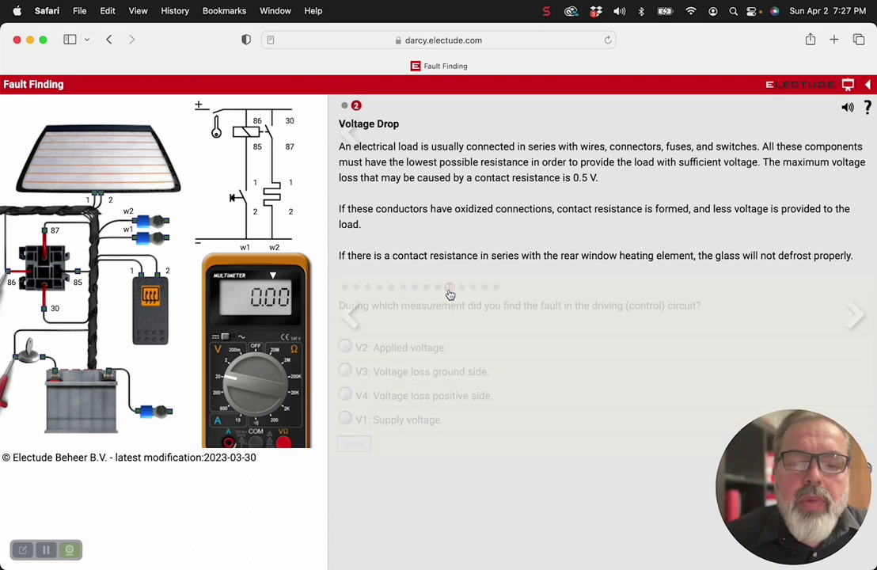
{"action": "left_click", "coordinate": [461, 288]}
{"action": "left_click", "coordinate": [473, 288]}
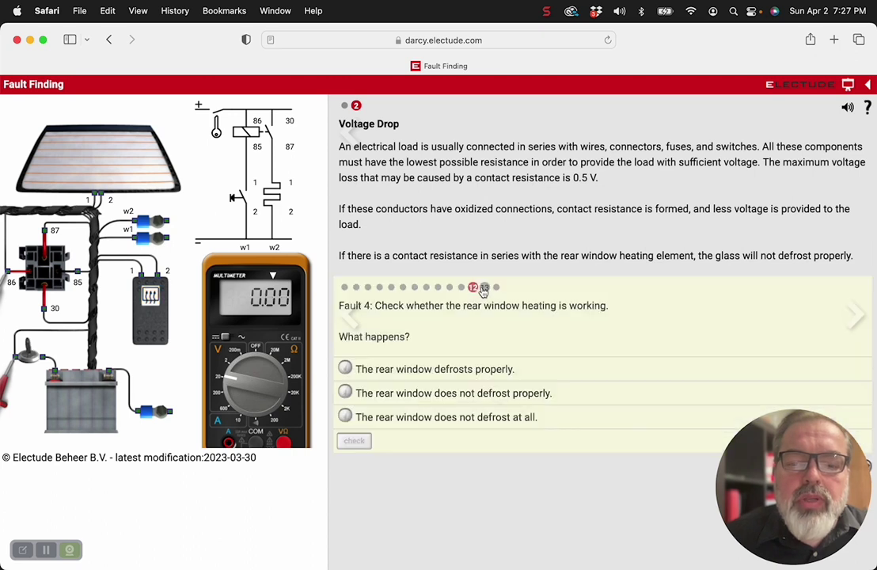
{"action": "left_click", "coordinate": [484, 288]}
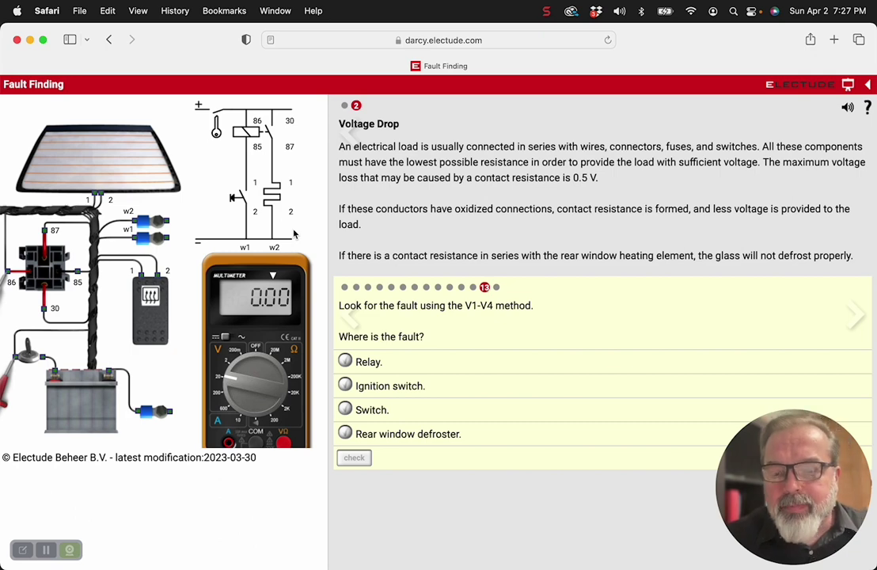
Leave the Fault Finding lesson and start the 'Engine won't start' simulator module.
{"action": "left_click", "coordinate": [867, 86]}
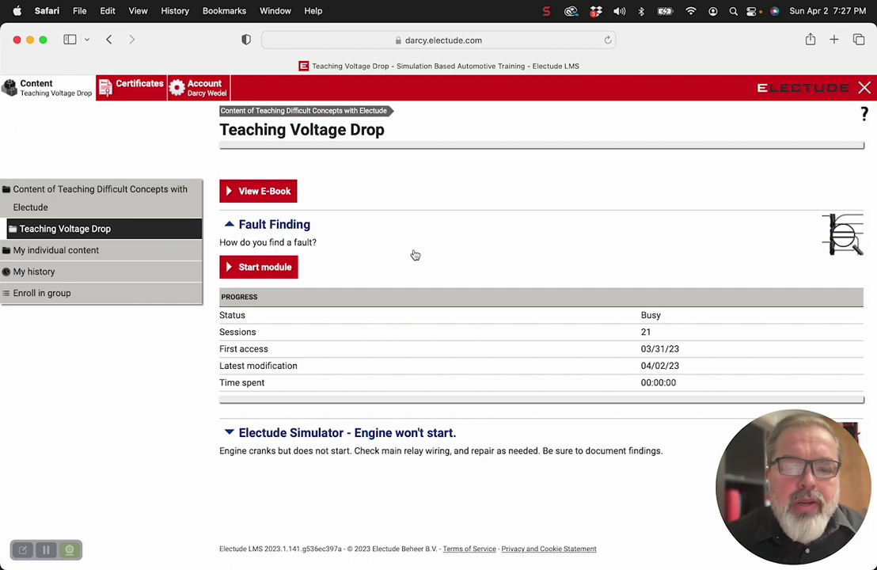
{"action": "left_click", "coordinate": [349, 434]}
{"action": "left_click", "coordinate": [264, 326]}
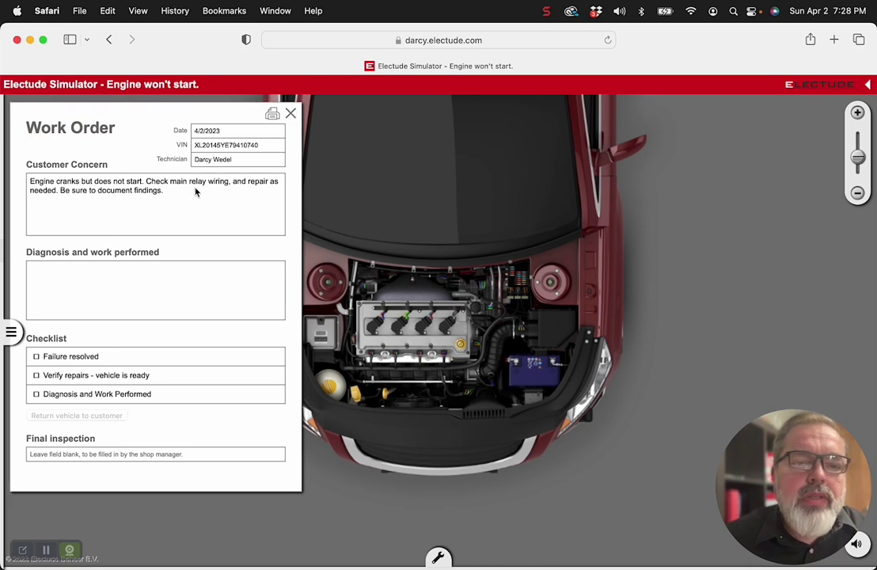
Close the work order and open the diagnostic tester from the simulator's side menu.
{"action": "left_click", "coordinate": [290, 114]}
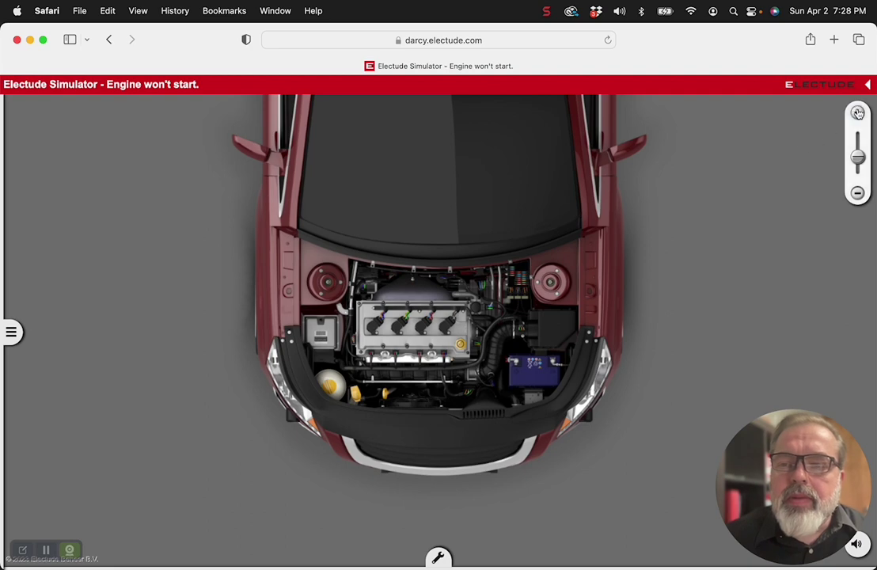
{"action": "scroll", "coordinate": [697, 175], "scroll_direction": "up", "scroll_amount": 3}
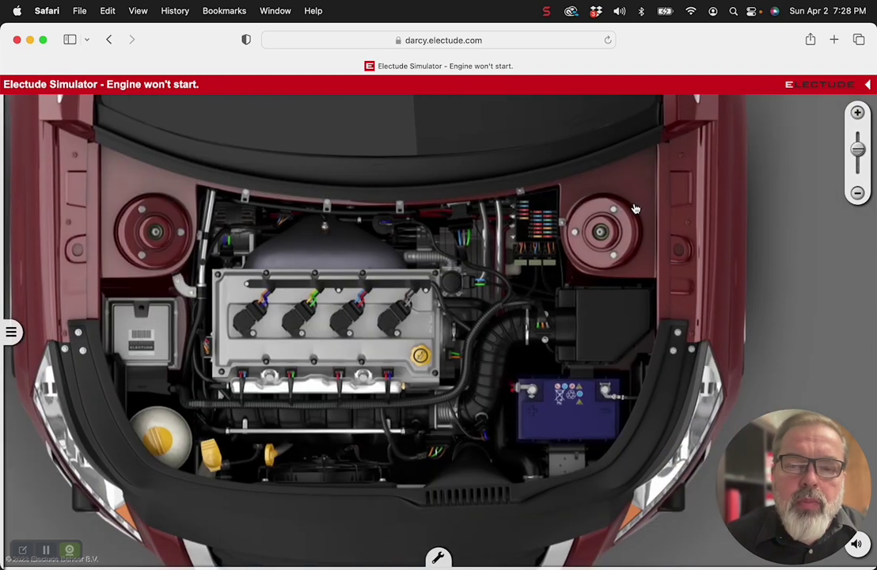
{"action": "left_click_drag", "start_coordinate": [635, 208], "coordinate": [669, 187]}
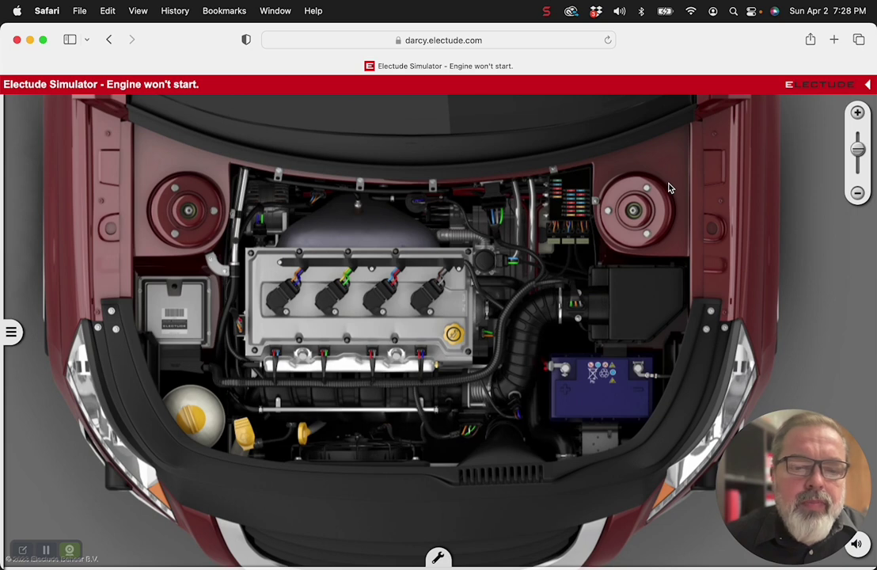
{"action": "left_click", "coordinate": [11, 332]}
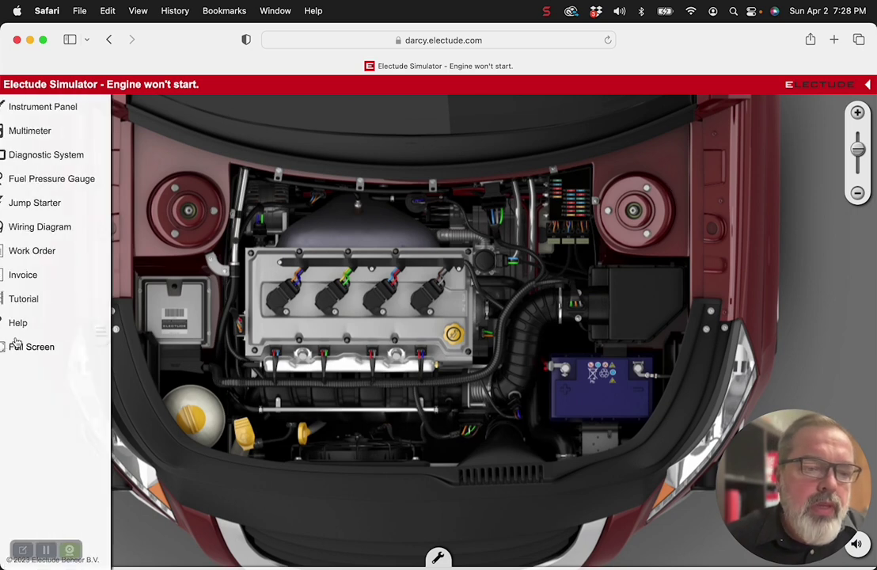
{"action": "left_click", "coordinate": [67, 156]}
{"action": "left_click_drag", "start_coordinate": [329, 307], "coordinate": [259, 178]}
Turn the ignition on from the instrument panel and have the tester identify the vehicle.
{"action": "left_click", "coordinate": [16, 339]}
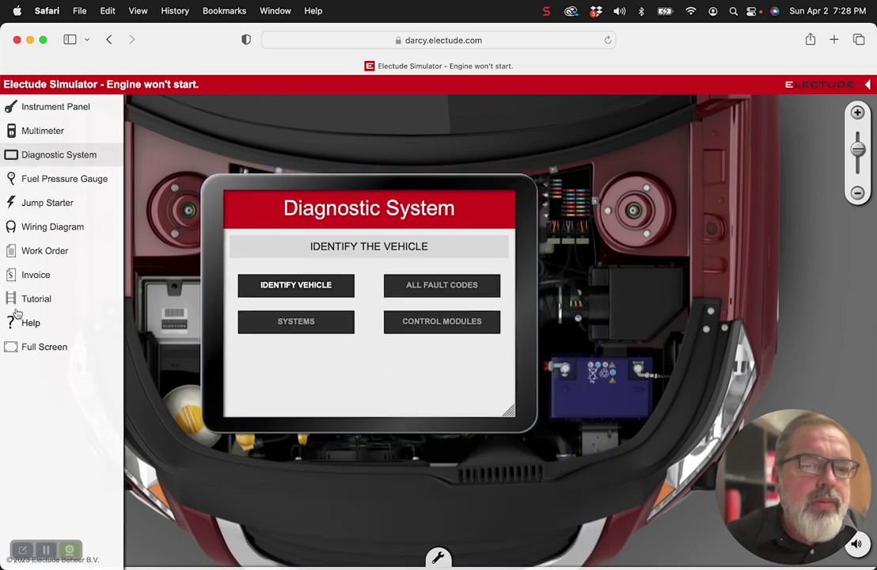
{"action": "left_click", "coordinate": [68, 110]}
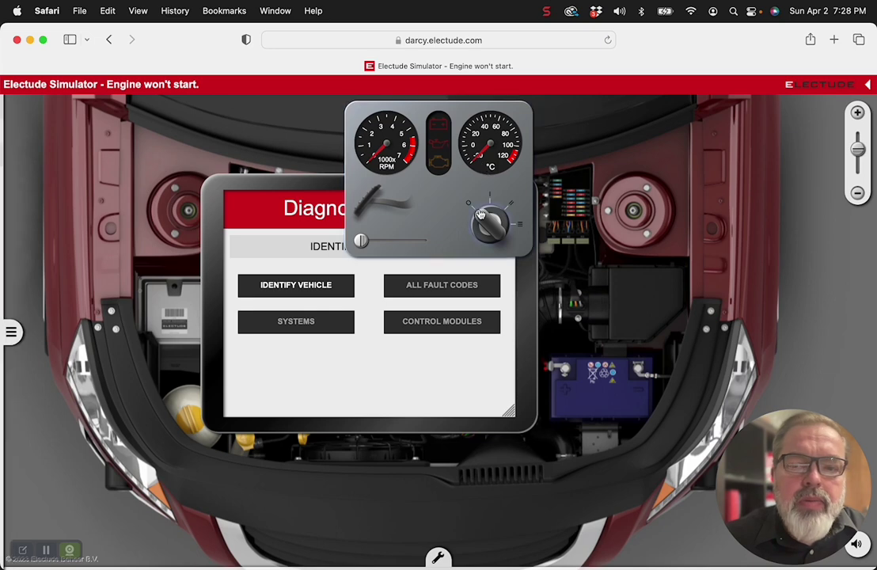
{"action": "left_click", "coordinate": [502, 215]}
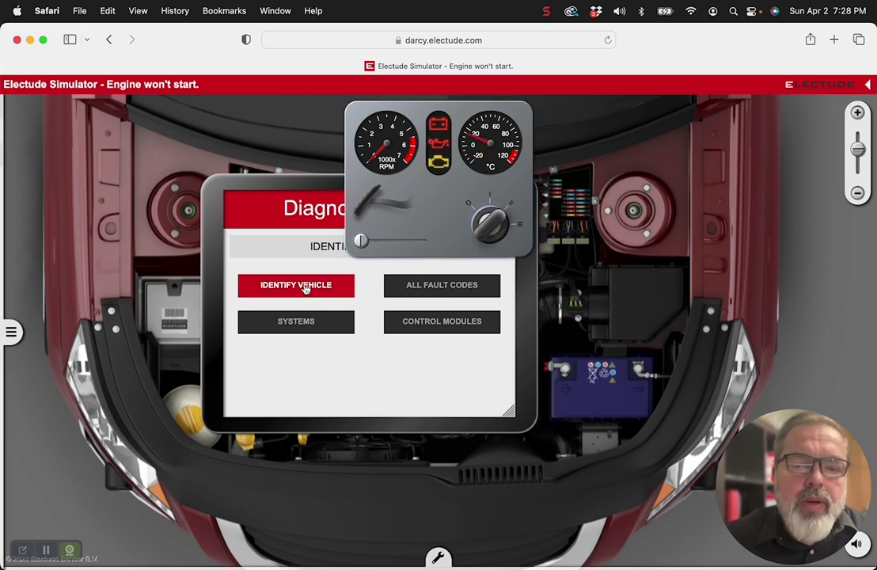
{"action": "left_click", "coordinate": [501, 230]}
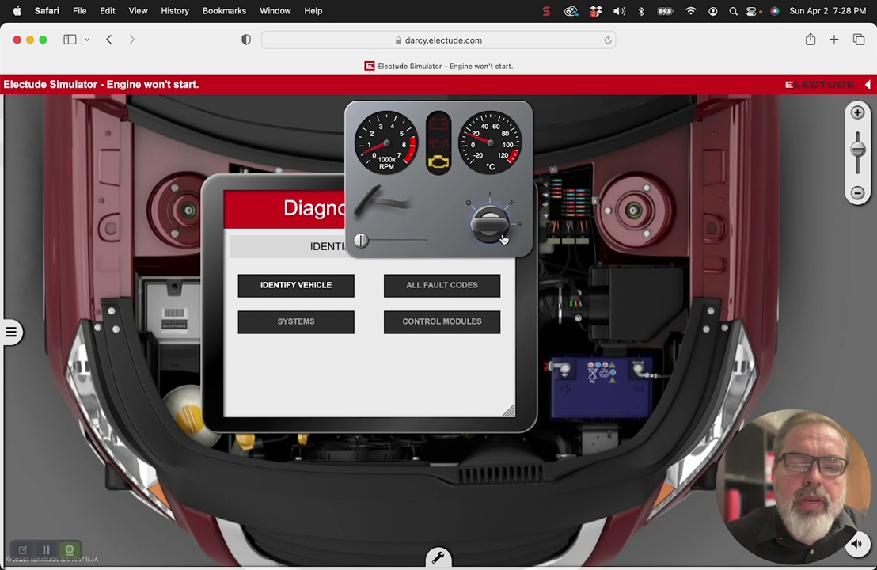
{"action": "left_click", "coordinate": [293, 287]}
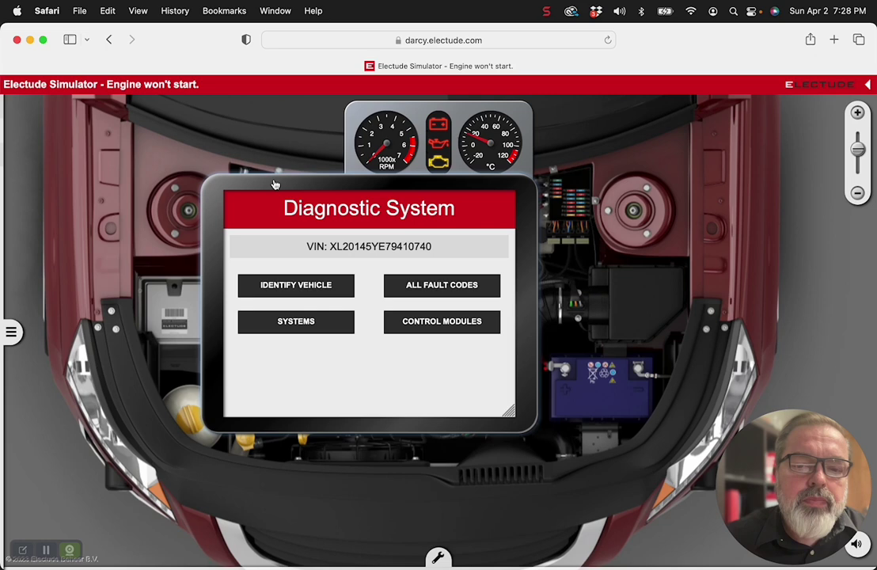
{"action": "left_click_drag", "start_coordinate": [272, 186], "coordinate": [174, 261]}
List all stored fault codes, then clear them so only P0689 ECM Power Relay Sense Circuit Low remains.
{"action": "left_click", "coordinate": [342, 365]}
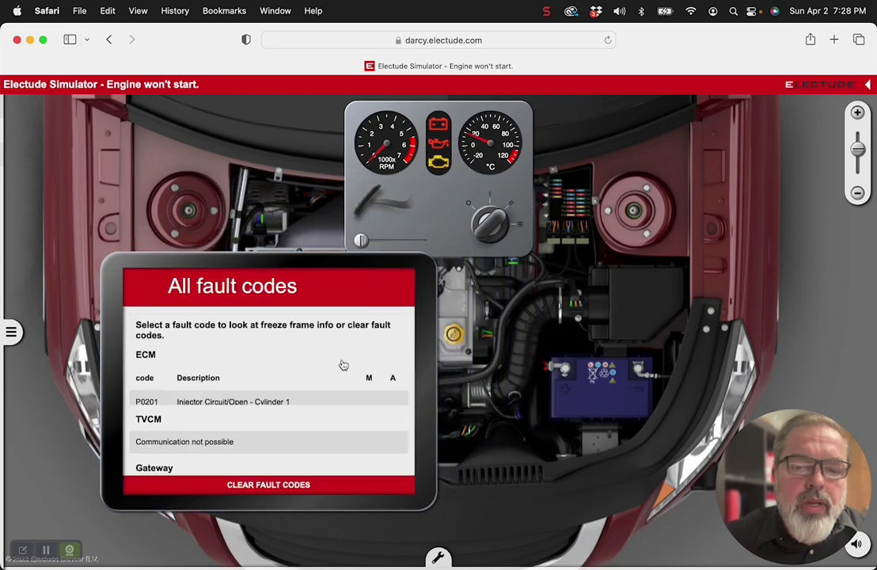
{"action": "scroll", "coordinate": [311, 386], "scroll_direction": "down", "scroll_amount": 4}
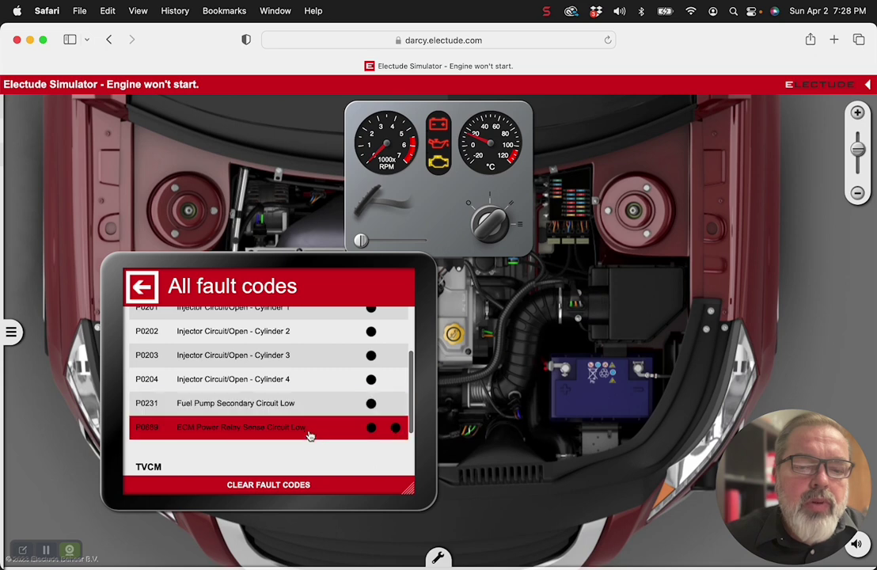
{"action": "scroll", "coordinate": [318, 422], "scroll_direction": "down", "scroll_amount": 4}
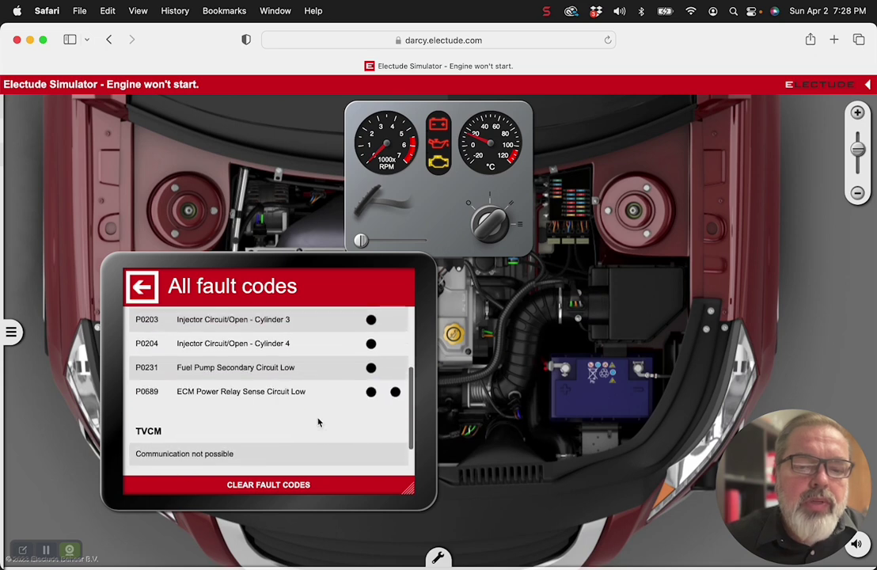
{"action": "left_click", "coordinate": [250, 486]}
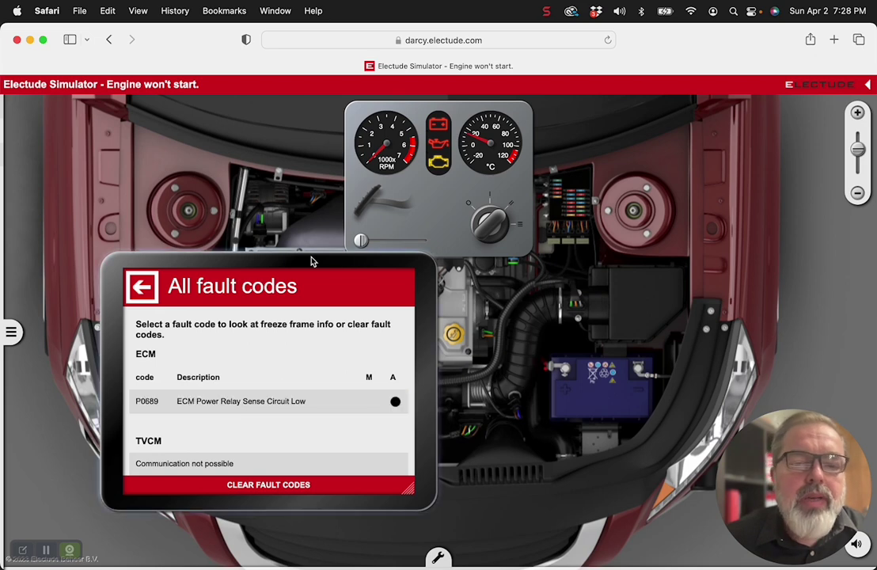
{"action": "left_click", "coordinate": [13, 331]}
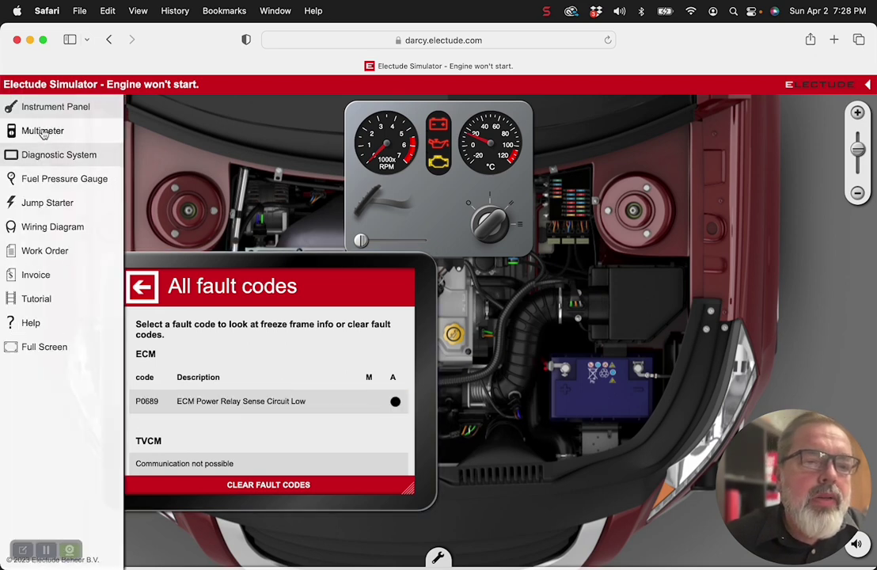
Close the diagnostic tester, then zoom in twice and pan to fuse box F1–F19 and relays K1–K3.
{"action": "left_click", "coordinate": [49, 158]}
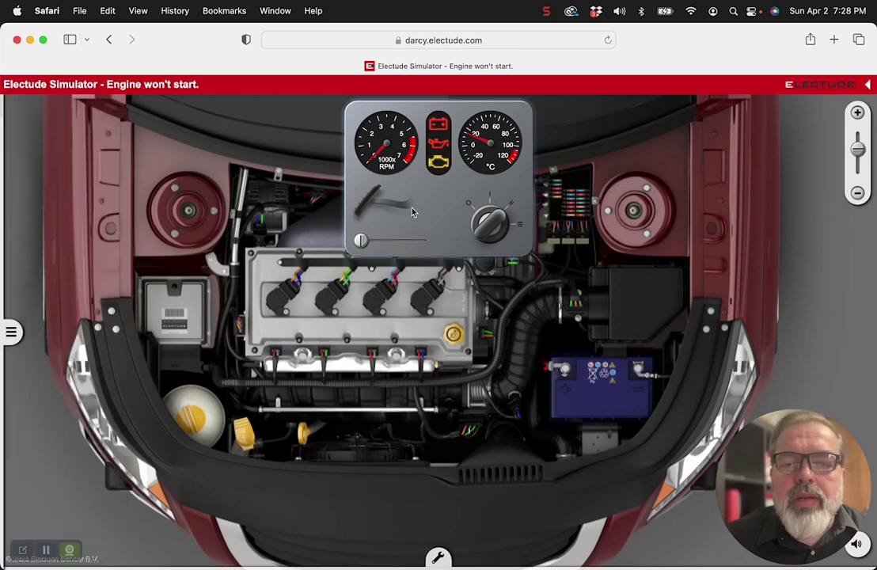
{"action": "left_click", "coordinate": [858, 114]}
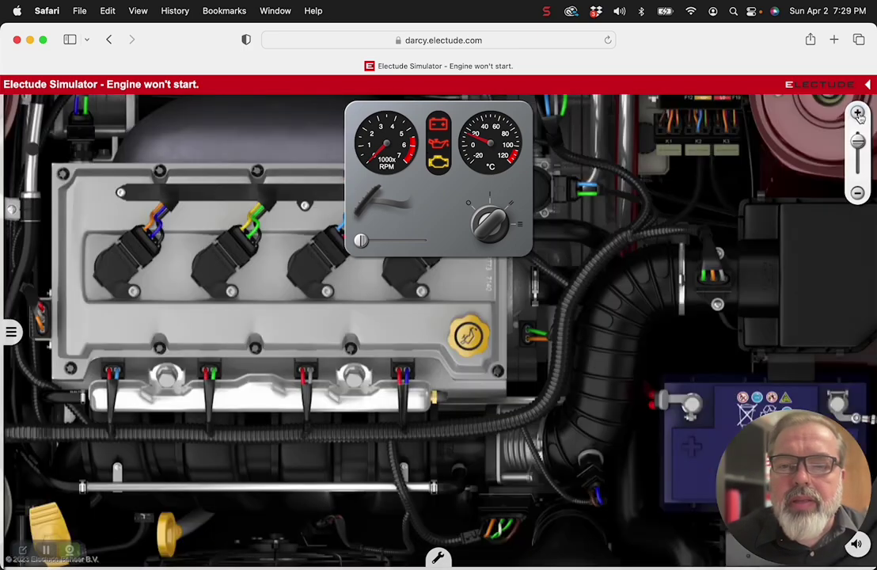
{"action": "left_click", "coordinate": [858, 114]}
{"action": "left_click_drag", "start_coordinate": [610, 222], "coordinate": [565, 521]}
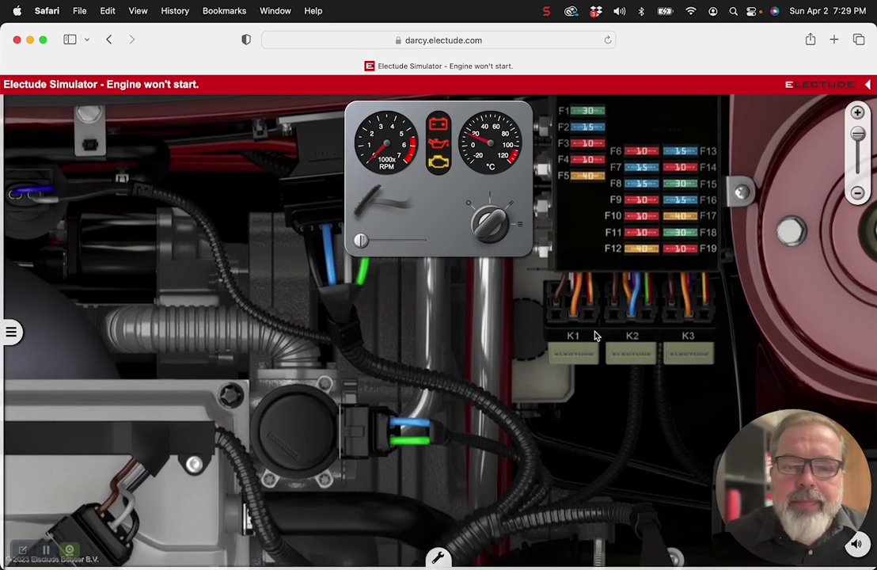
{"action": "left_click", "coordinate": [11, 333]}
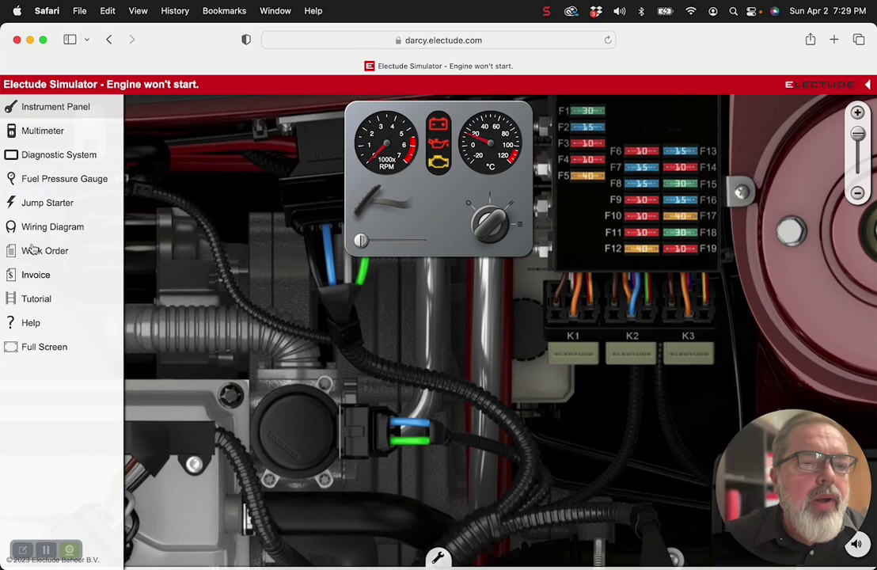
Open the wiring diagram enlarged at the upper left, with the engine view shifted up beside it.
{"action": "left_click", "coordinate": [55, 228]}
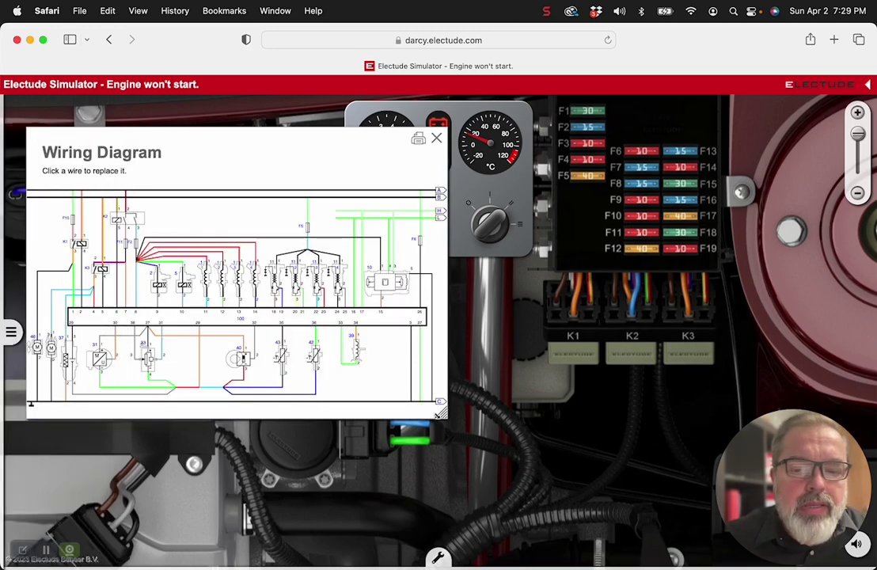
{"action": "left_click_drag", "start_coordinate": [440, 414], "coordinate": [521, 552]}
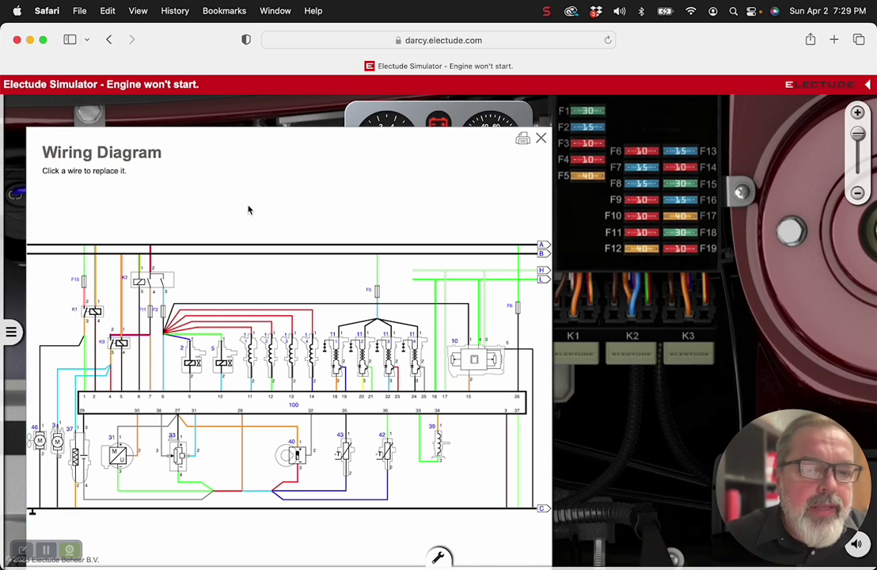
{"action": "left_click_drag", "start_coordinate": [248, 210], "coordinate": [228, 145]}
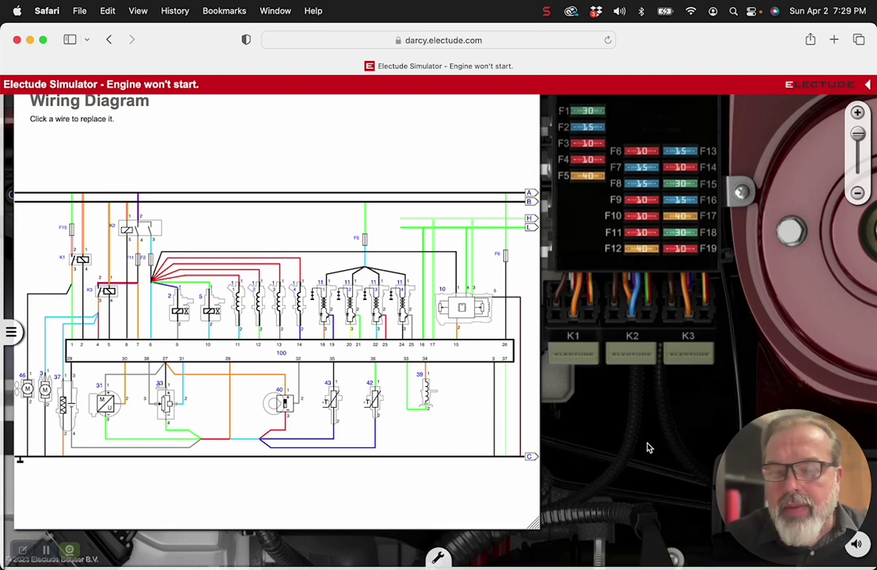
{"action": "left_click_drag", "start_coordinate": [648, 447], "coordinate": [631, 251]}
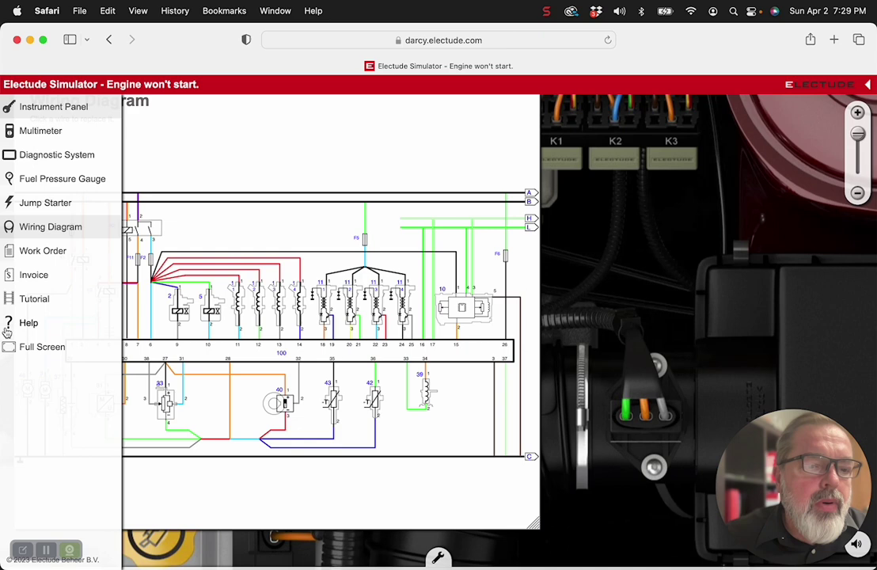
Probe the battery terminals with the multimeter on DC volts, reading 12.05 V, then lift the red probe.
{"action": "left_click", "coordinate": [38, 131]}
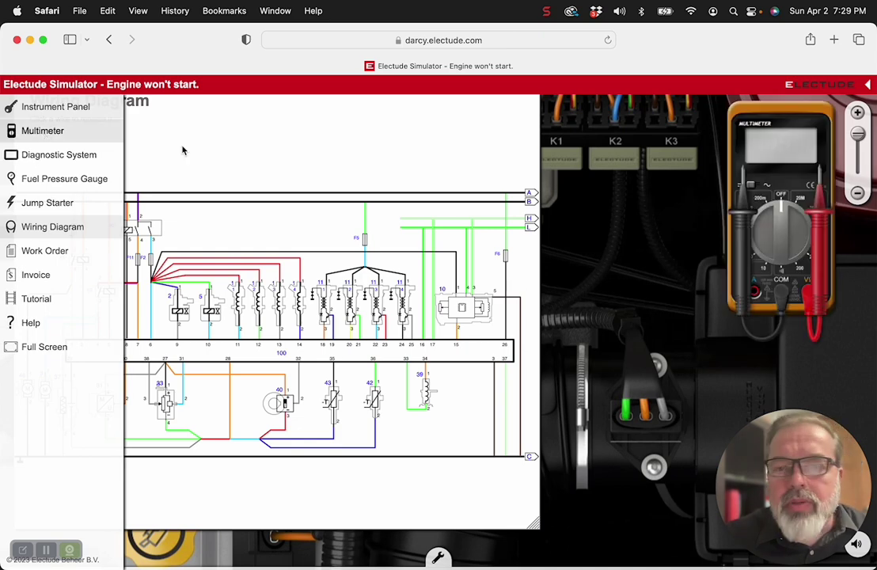
{"action": "left_click_drag", "start_coordinate": [650, 297], "coordinate": [596, 156]}
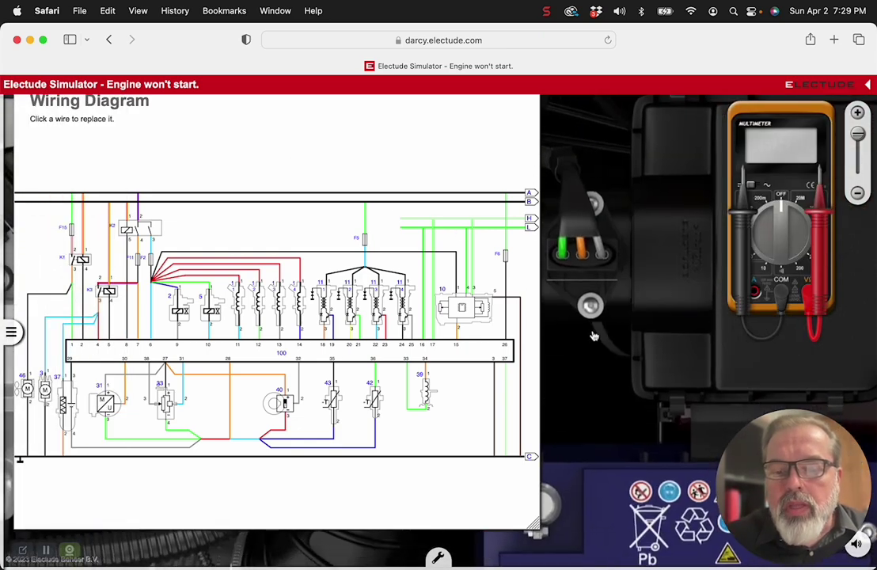
{"action": "left_click_drag", "start_coordinate": [594, 336], "coordinate": [616, 221]}
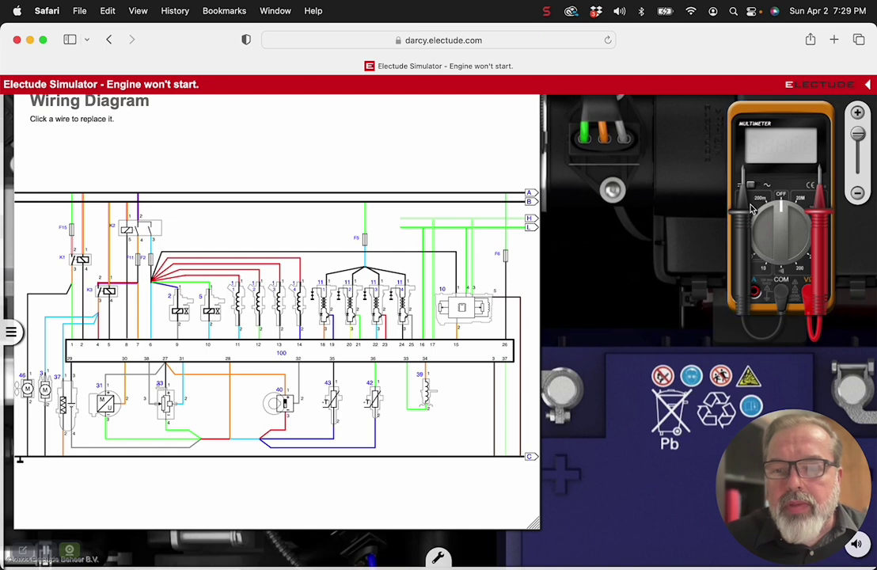
{"action": "left_click_drag", "start_coordinate": [753, 208], "coordinate": [844, 388]}
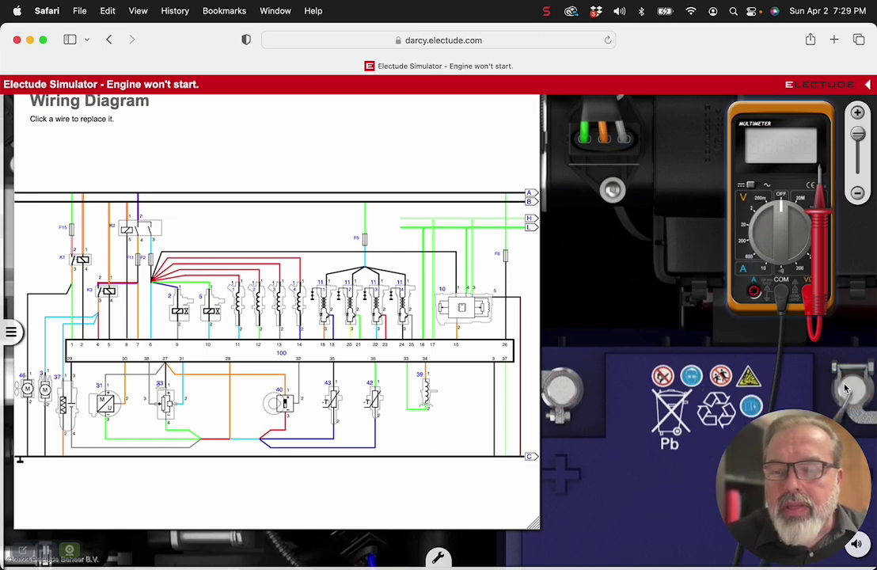
{"action": "left_click_drag", "start_coordinate": [817, 237], "coordinate": [562, 391]}
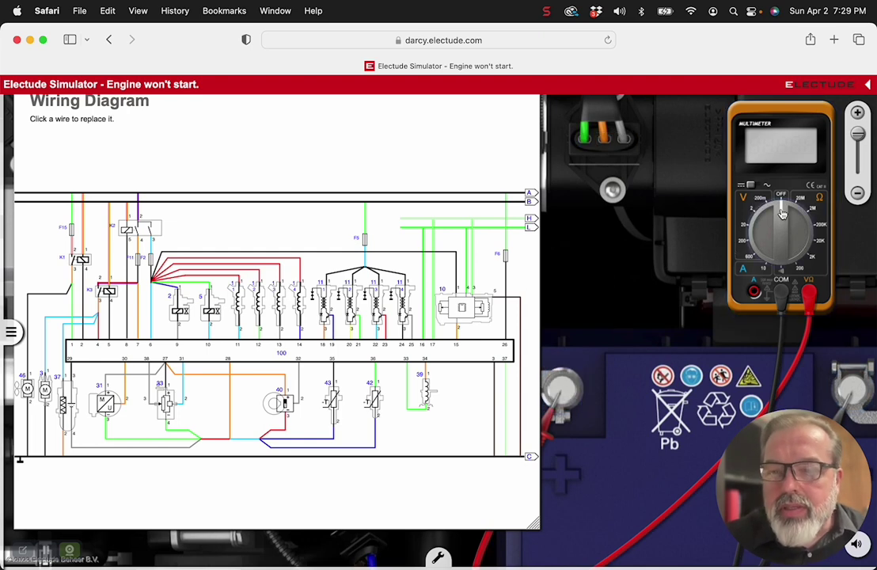
{"action": "left_click_drag", "start_coordinate": [782, 212], "coordinate": [760, 228]}
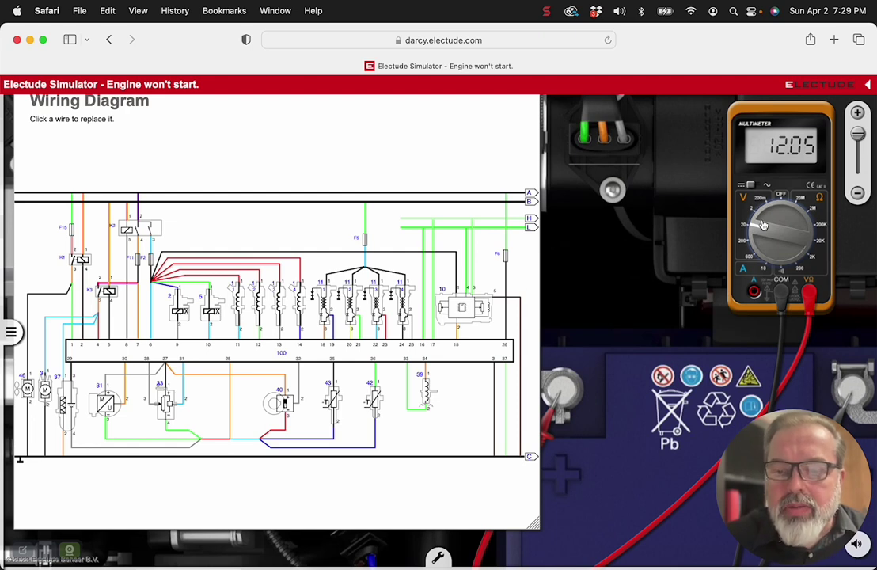
{"action": "left_click_drag", "start_coordinate": [564, 388], "coordinate": [628, 332]}
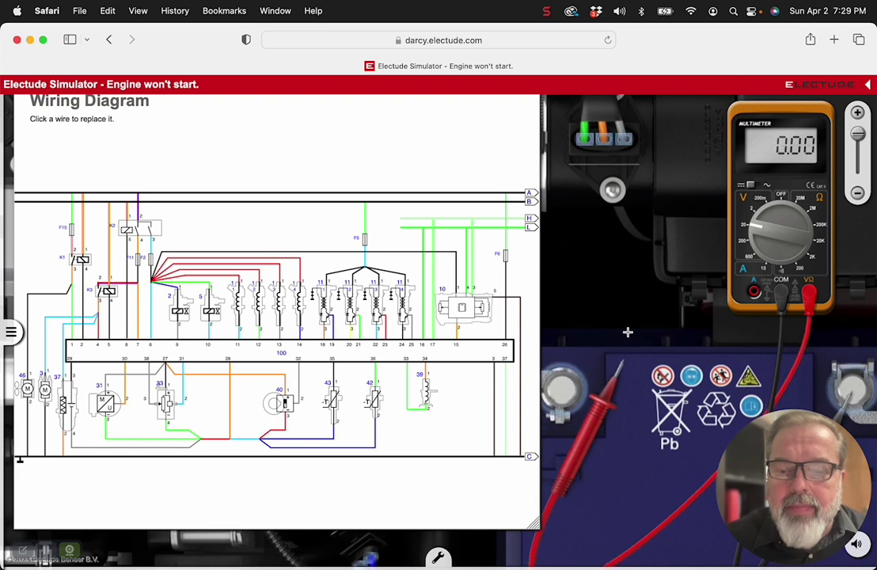
Place the red probe on a relay K2 terminal, reading 12.02 V.
{"action": "left_click", "coordinate": [648, 256]}
{"action": "left_click_drag", "start_coordinate": [686, 201], "coordinate": [670, 522]}
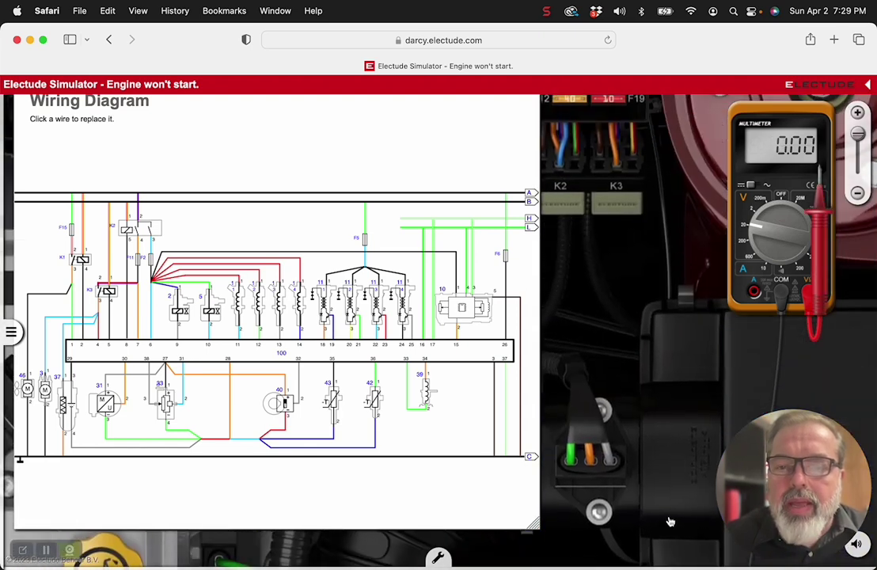
{"action": "left_click_drag", "start_coordinate": [639, 373], "coordinate": [689, 441]}
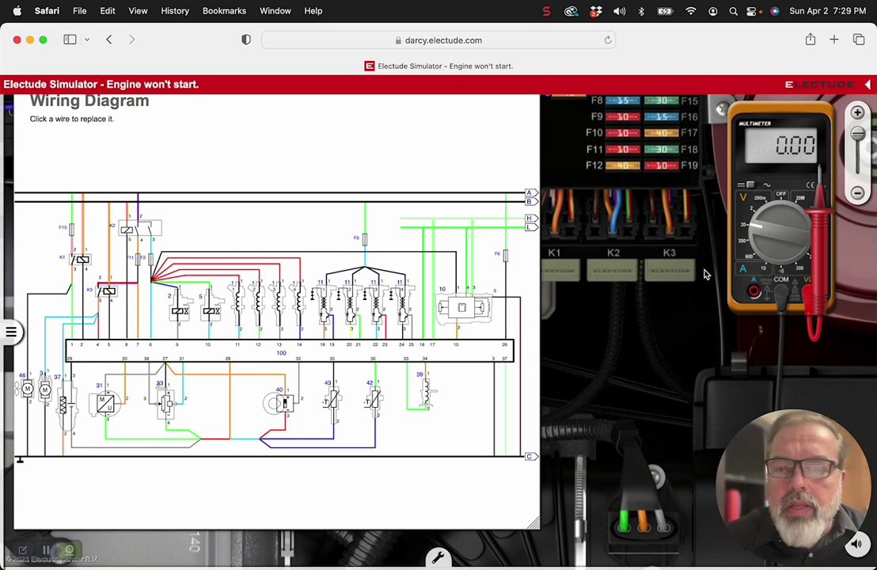
{"action": "left_click", "coordinate": [813, 255]}
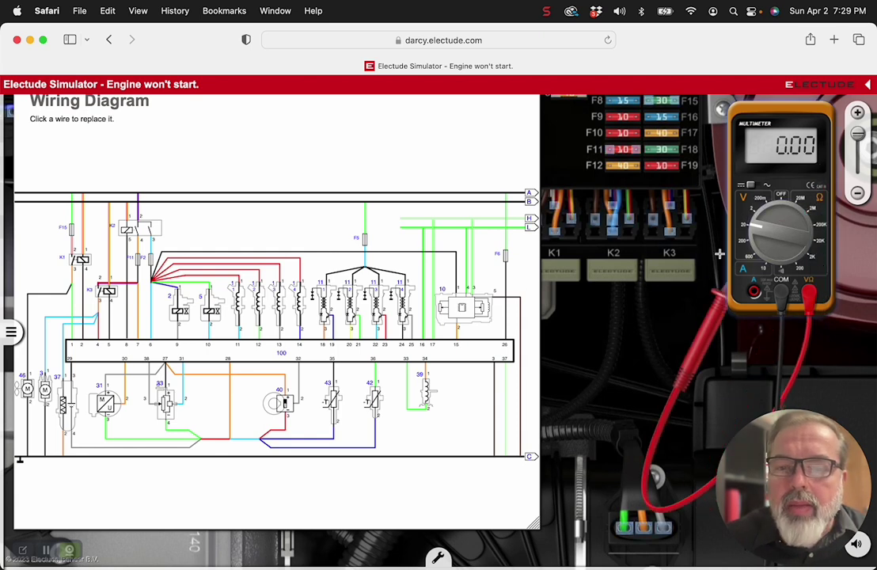
{"action": "left_click", "coordinate": [624, 228]}
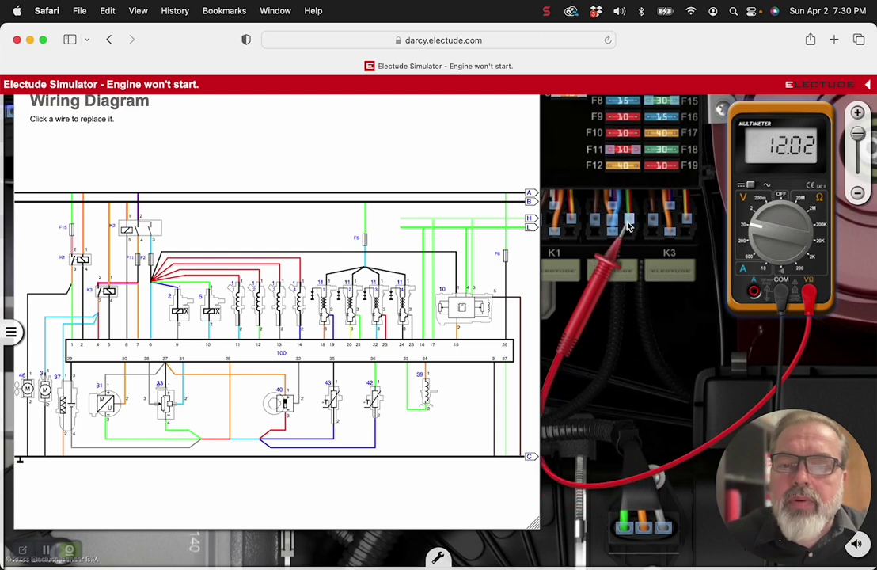
Pan the engine bay down to bring the top of the battery into view.
{"action": "left_click_drag", "start_coordinate": [641, 364], "coordinate": [648, 235]}
{"action": "left_click_drag", "start_coordinate": [634, 517], "coordinate": [630, 336]}
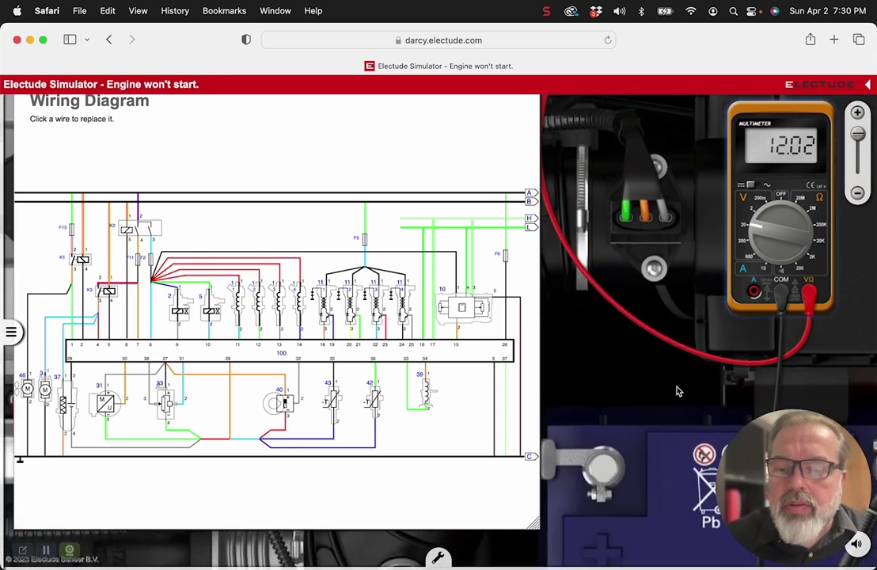
{"action": "left_click_drag", "start_coordinate": [677, 390], "coordinate": [584, 384]}
{"action": "left_click_drag", "start_coordinate": [612, 475], "coordinate": [544, 405]}
Attach the black probe to the neighbouring K2 relay-socket terminal, reading 1.14 V across the relay.
{"action": "left_click", "coordinate": [728, 376]}
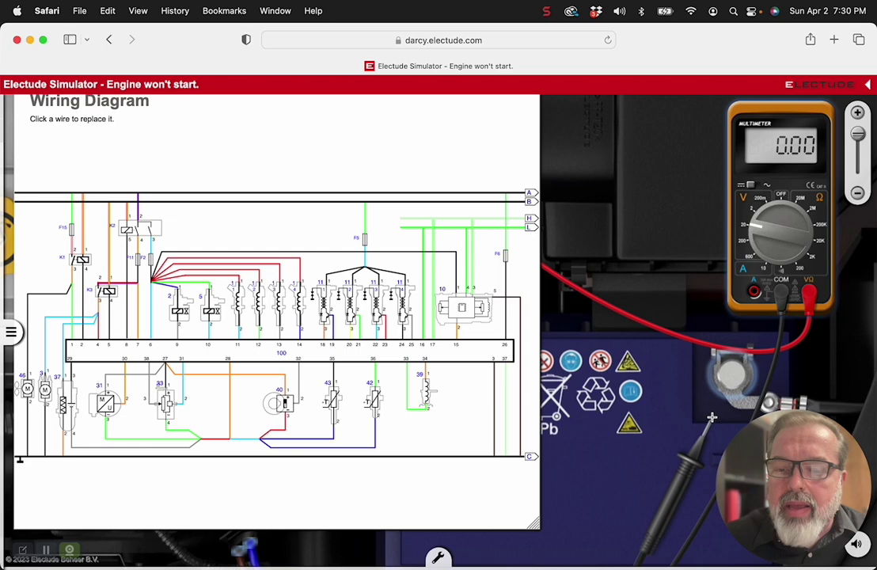
{"action": "left_click", "coordinate": [712, 417]}
{"action": "left_click_drag", "start_coordinate": [648, 227], "coordinate": [718, 564]}
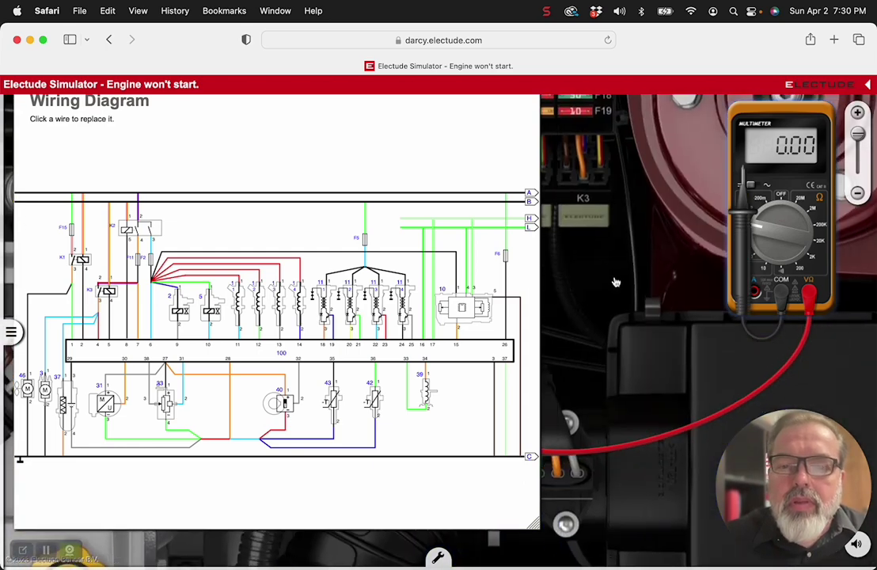
{"action": "left_click_drag", "start_coordinate": [616, 282], "coordinate": [724, 333]}
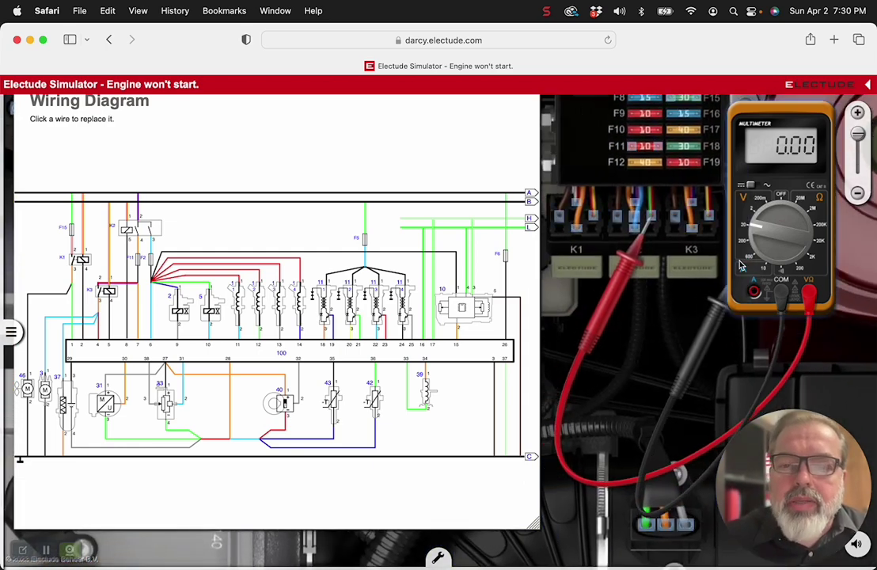
{"action": "left_click", "coordinate": [720, 299]}
{"action": "left_click", "coordinate": [610, 228]}
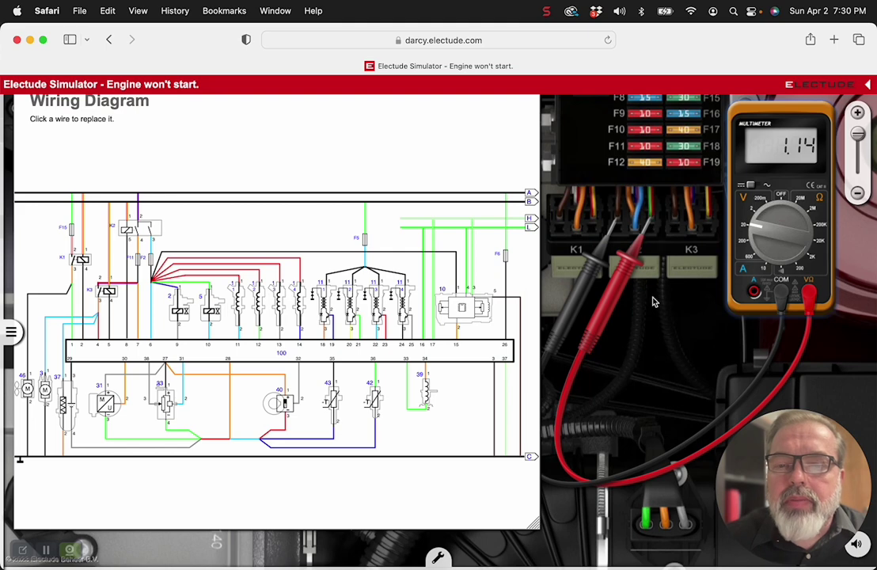
{"action": "scroll", "coordinate": [662, 294], "scroll_direction": "down", "scroll_amount": 3}
{"action": "left_click_drag", "start_coordinate": [661, 251], "coordinate": [698, 188]}
{"action": "scroll", "coordinate": [698, 189], "scroll_direction": "down", "scroll_amount": 2}
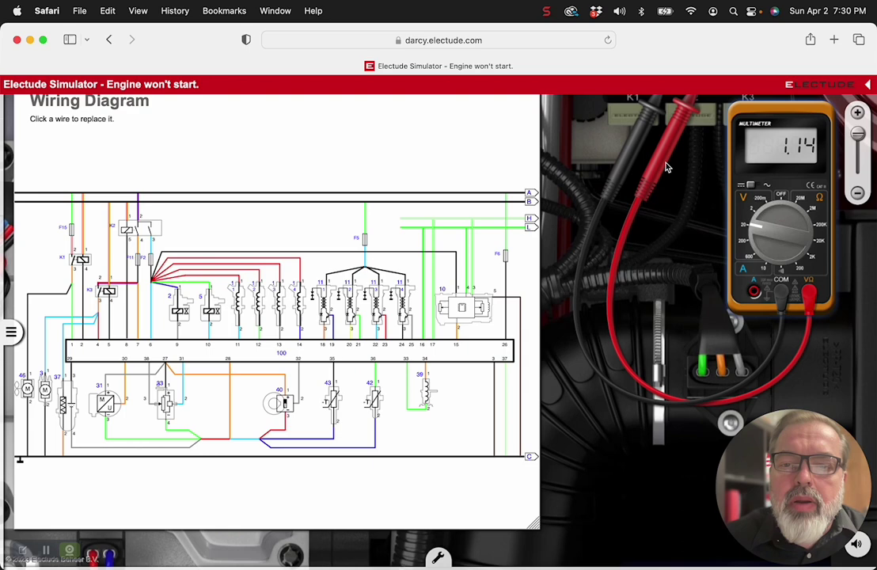
Put the black probe on the battery terminal and step the meter down to 200m, reading -30.2 mV.
{"action": "left_click", "coordinate": [665, 111]}
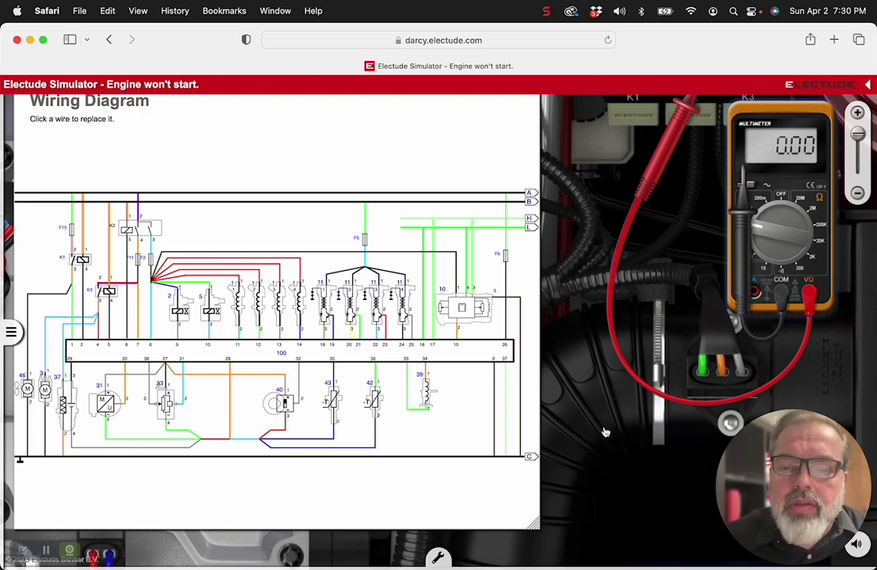
{"action": "left_click_drag", "start_coordinate": [605, 431], "coordinate": [564, 243]}
{"action": "left_click", "coordinate": [736, 225]}
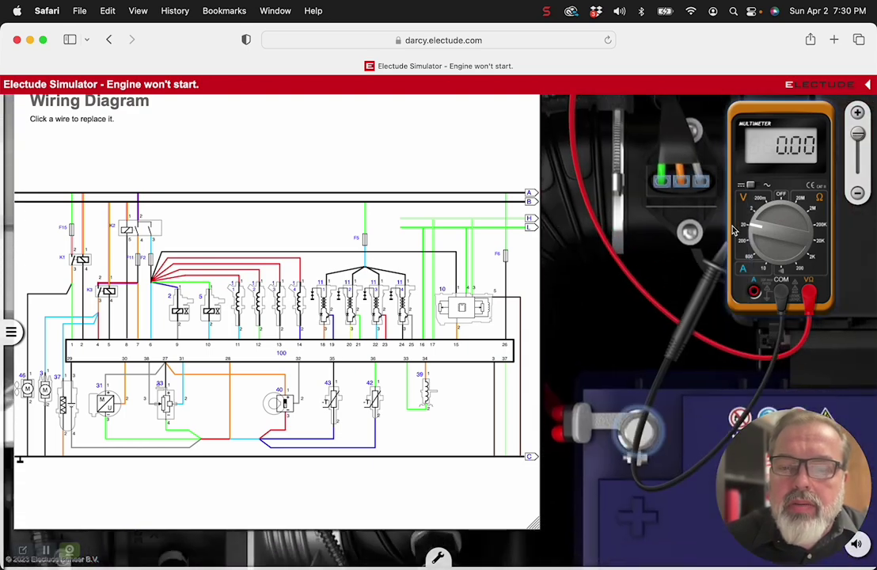
{"action": "left_click", "coordinate": [636, 434]}
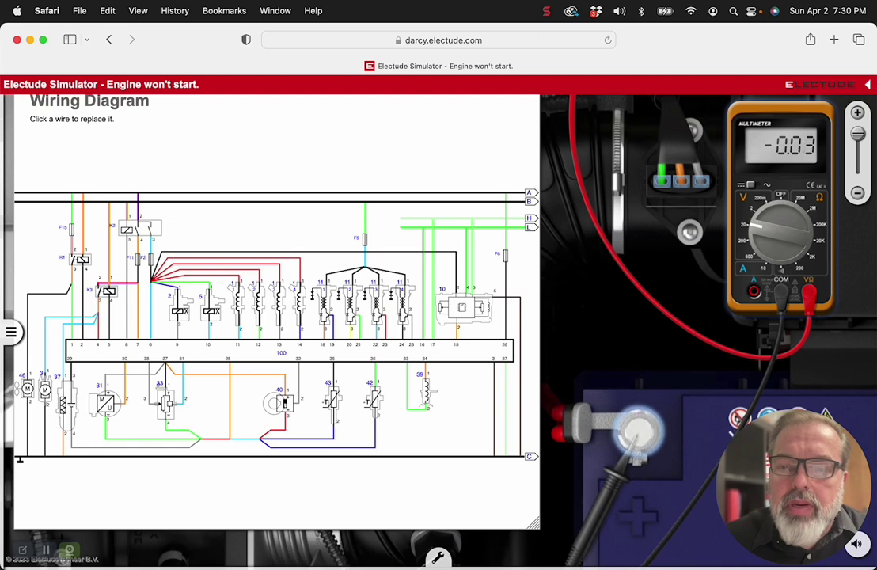
{"action": "left_click", "coordinate": [762, 208]}
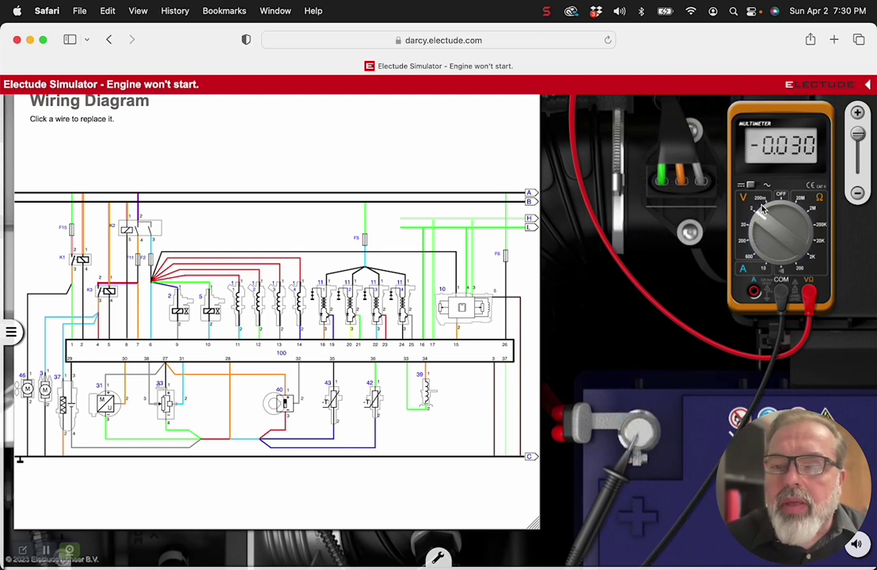
{"action": "left_click", "coordinate": [766, 203]}
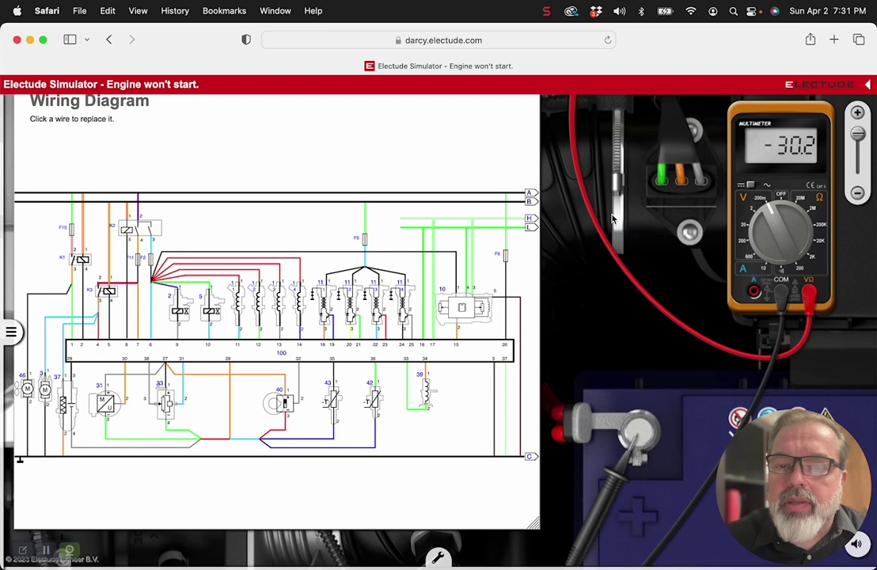
{"action": "left_click", "coordinate": [586, 479]}
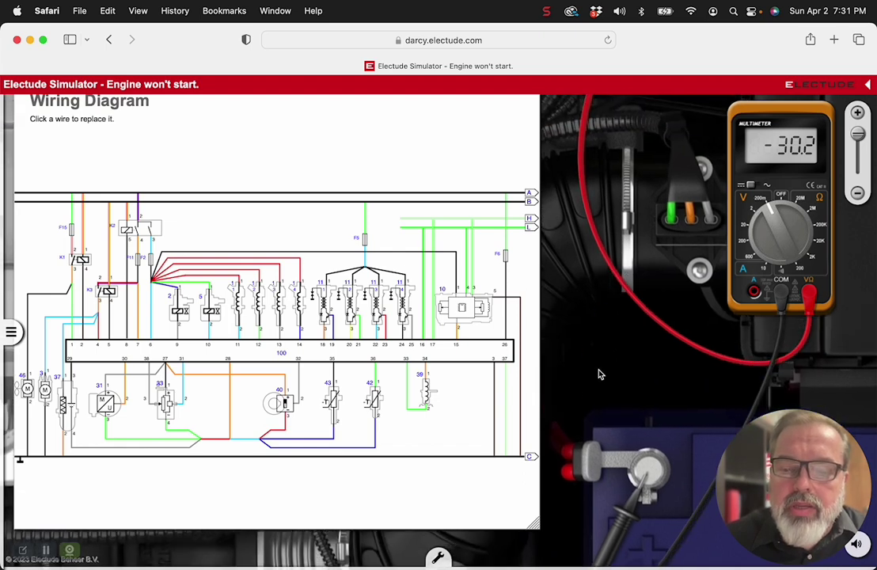
Remove the black probe from the battery and move the red probe onto the K2 relay-socket terminal.
{"action": "left_click_drag", "start_coordinate": [600, 372], "coordinate": [551, 286]}
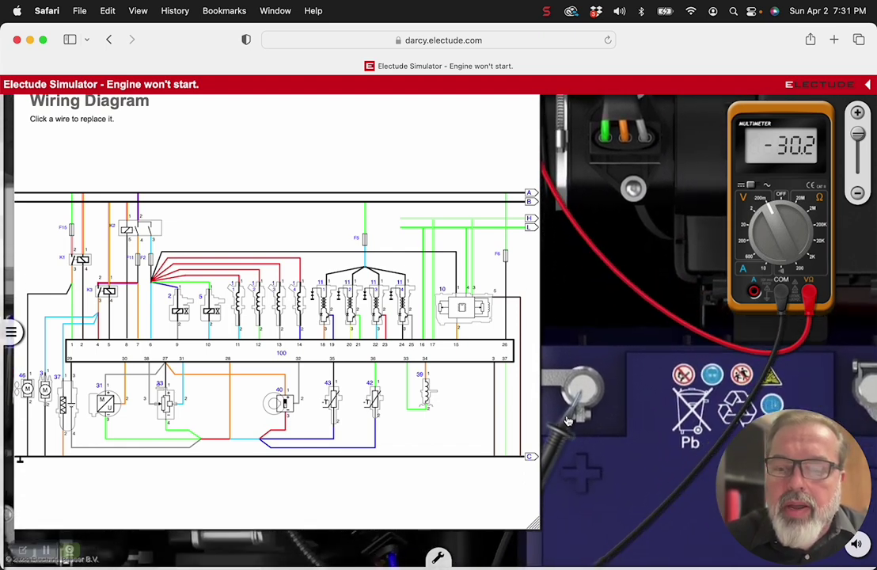
{"action": "left_click_drag", "start_coordinate": [566, 382], "coordinate": [744, 328]}
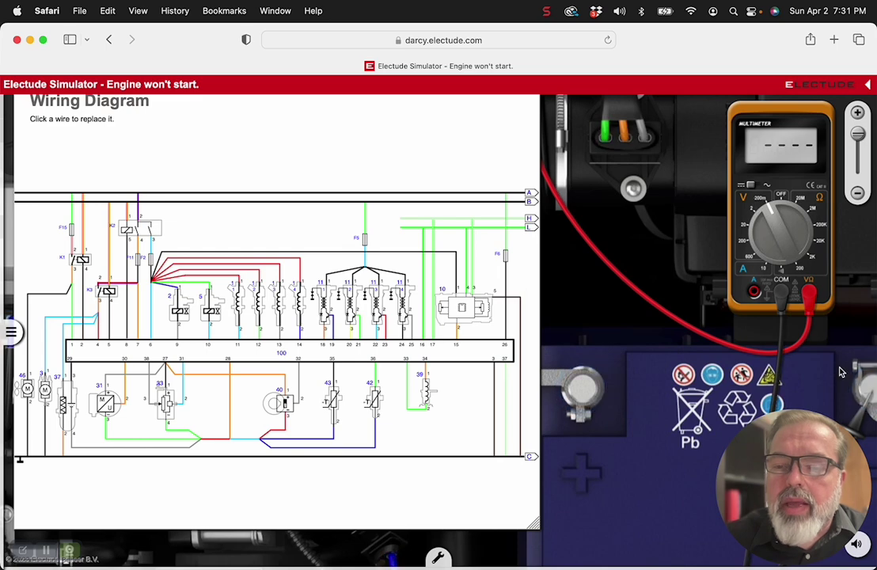
{"action": "left_click", "coordinate": [691, 229]}
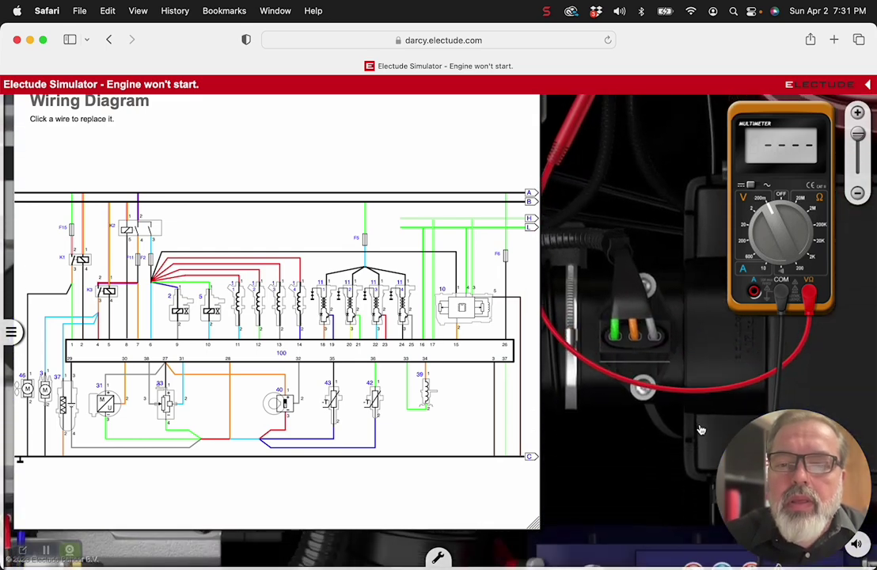
{"action": "left_click", "coordinate": [700, 428]}
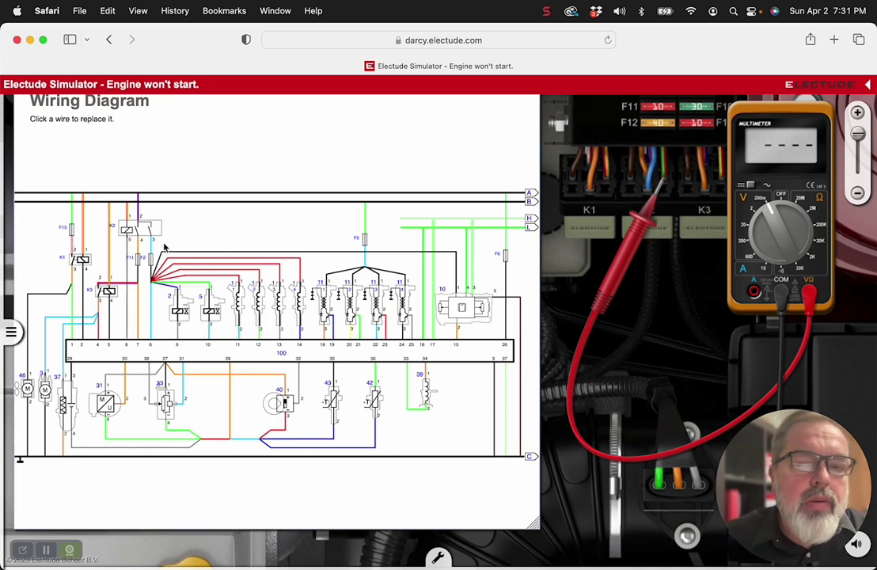
{"action": "left_click", "coordinate": [640, 229]}
{"action": "left_click", "coordinate": [624, 180]}
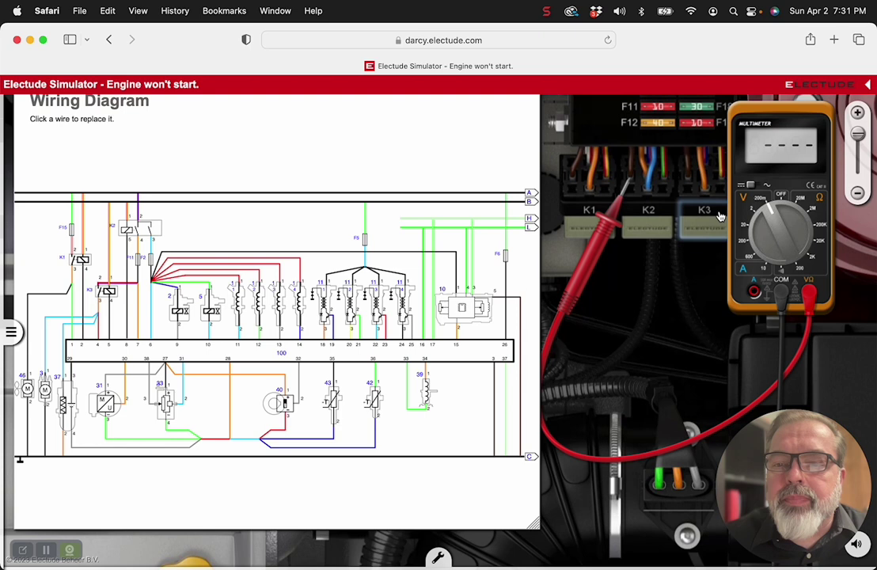
Set the meter back to the 20 V DC range, reading 10.88 V.
{"action": "left_click", "coordinate": [760, 223]}
{"action": "left_click", "coordinate": [761, 220]}
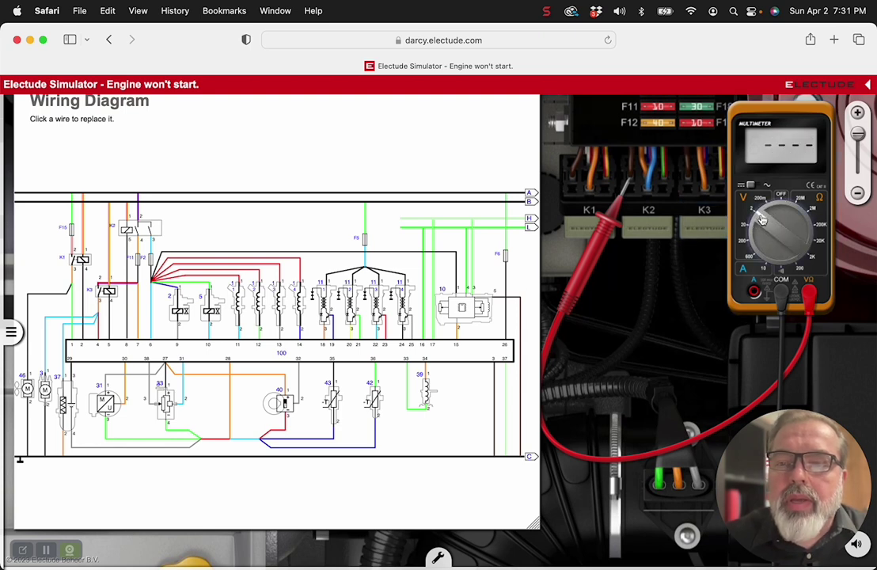
{"action": "left_click", "coordinate": [760, 223]}
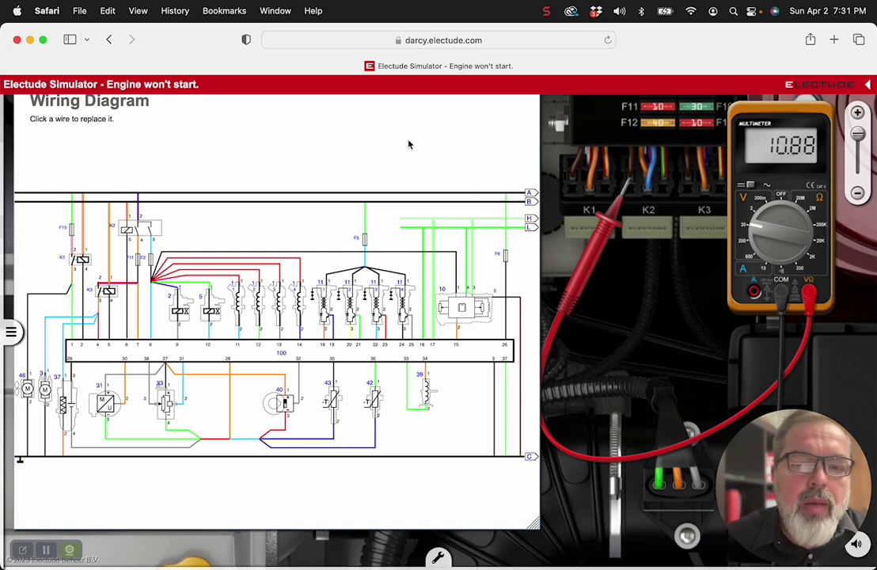
Close and reopen the wiring diagram, placing it at the upper left beside the multimeter.
{"action": "left_click_drag", "start_coordinate": [407, 143], "coordinate": [564, 281]}
{"action": "scroll", "coordinate": [79, 302], "scroll_direction": "left", "scroll_amount": 5}
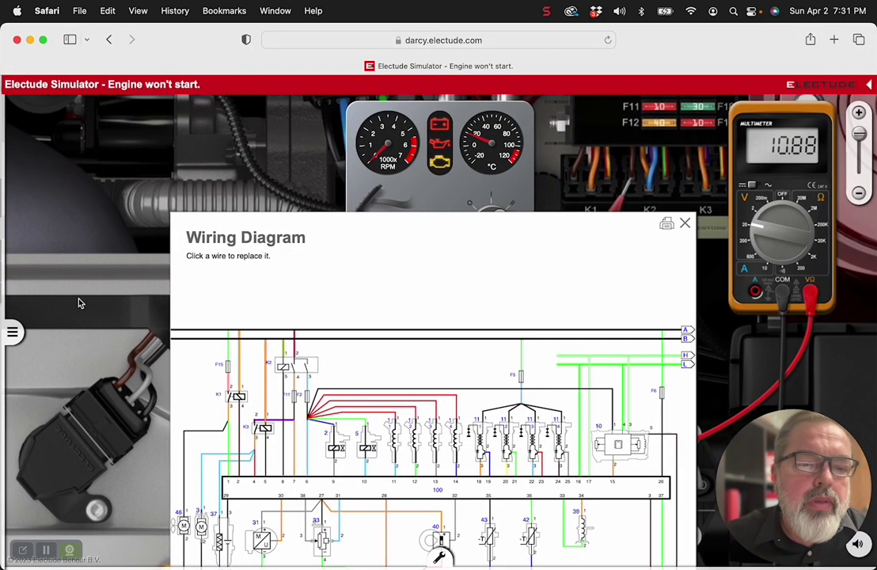
{"action": "left_click", "coordinate": [12, 333]}
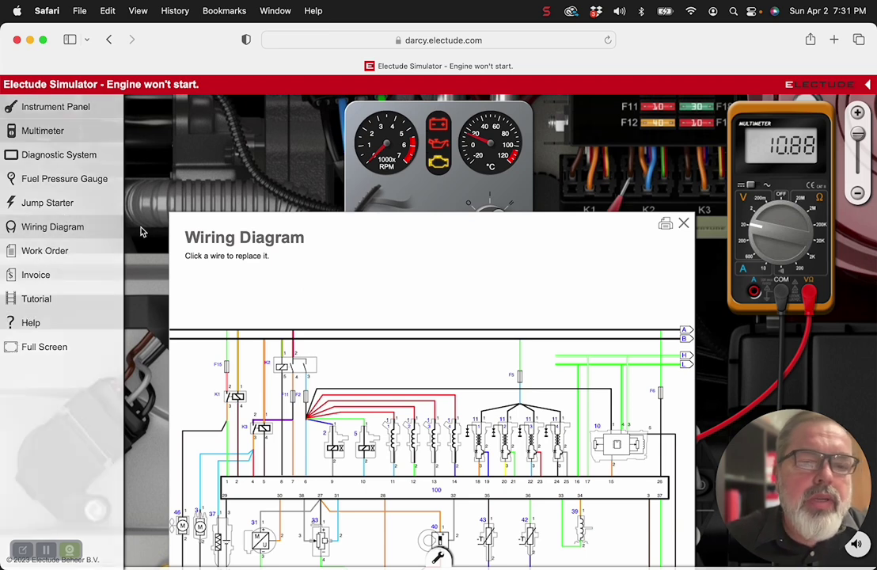
{"action": "left_click", "coordinate": [684, 225]}
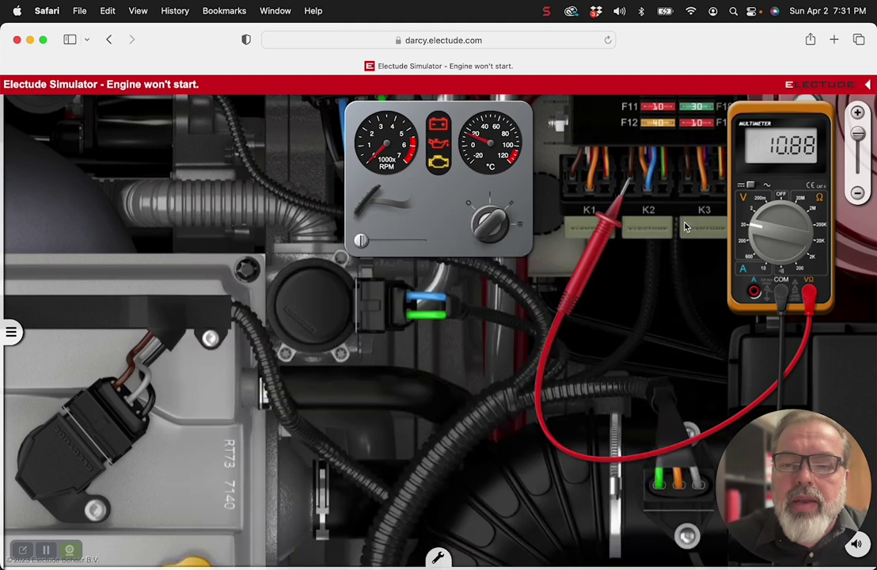
{"action": "mouse_move", "coordinate": [5, 401]}
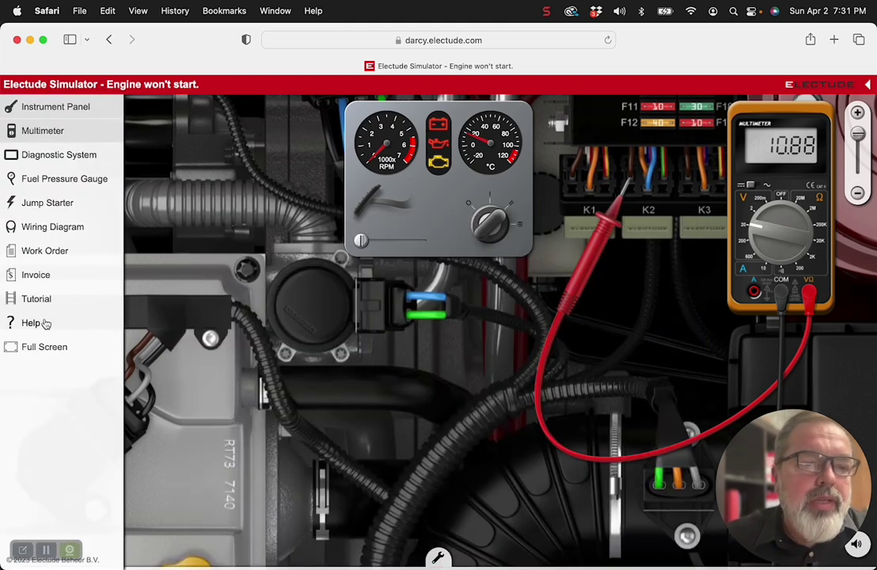
{"action": "left_click", "coordinate": [58, 228]}
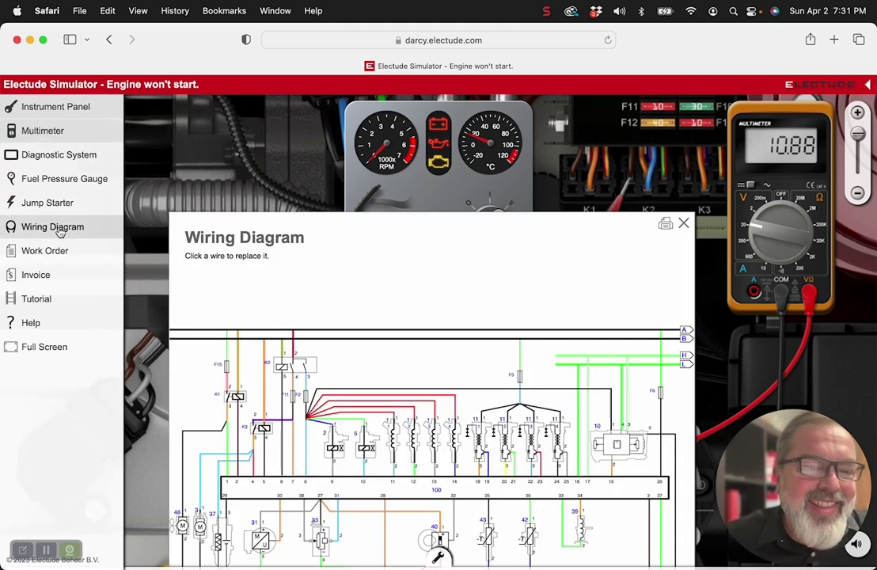
{"action": "left_click_drag", "start_coordinate": [314, 255], "coordinate": [205, 142]}
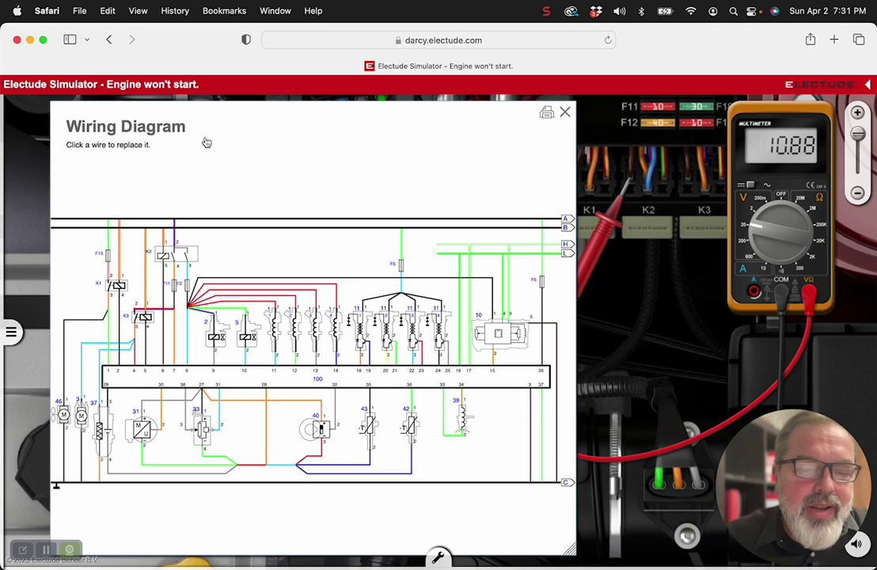
Replace the faulty wire, set the meter to 200m and start the engine, reading 45.3 mV.
{"action": "left_click", "coordinate": [177, 266]}
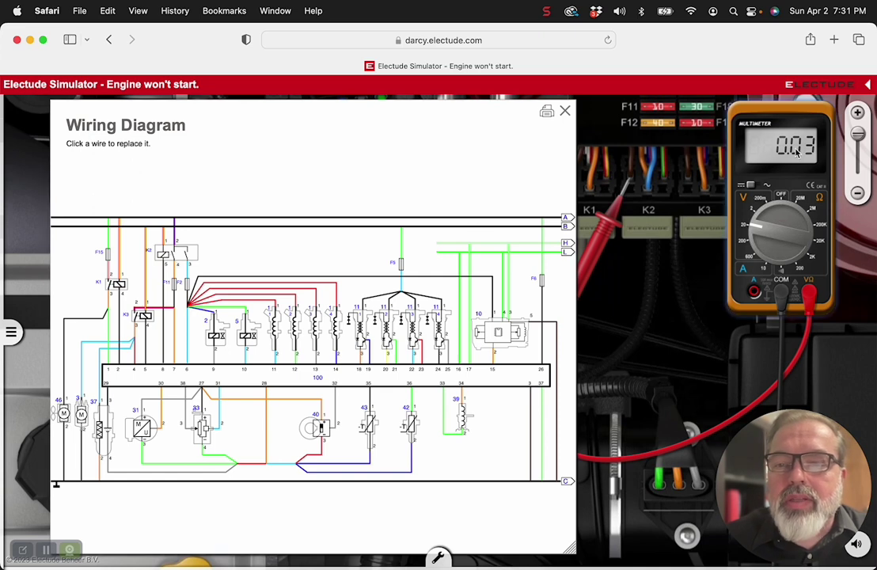
{"action": "left_click", "coordinate": [564, 113]}
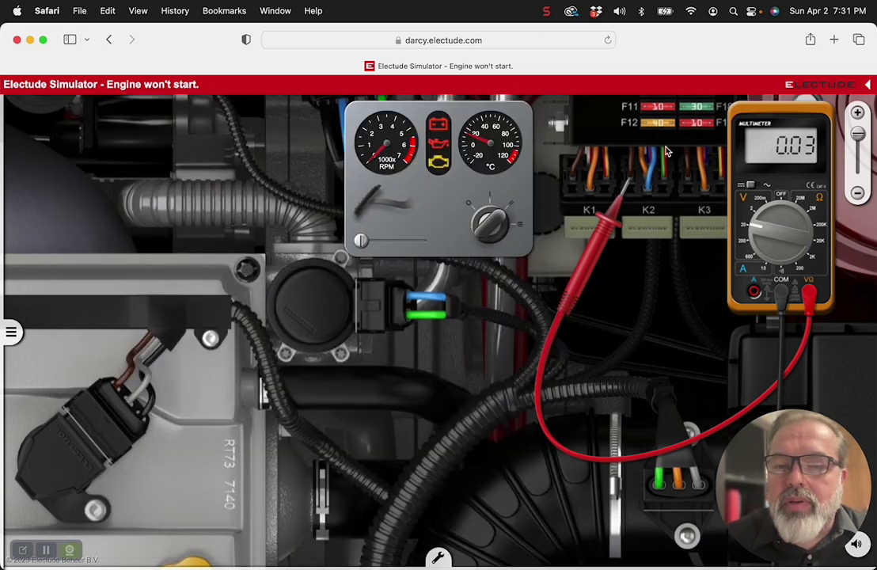
{"action": "left_click", "coordinate": [752, 198]}
{"action": "left_click", "coordinate": [765, 198]}
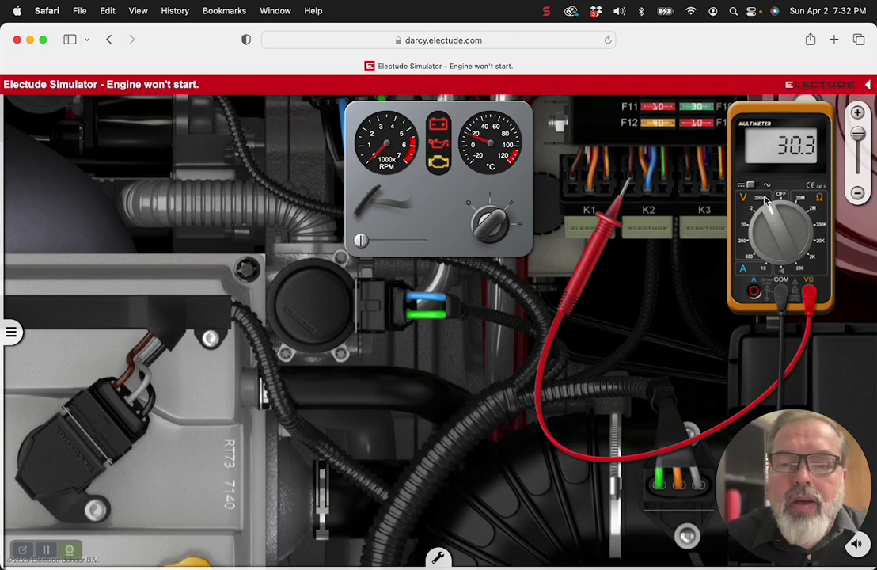
{"action": "left_click", "coordinate": [501, 224]}
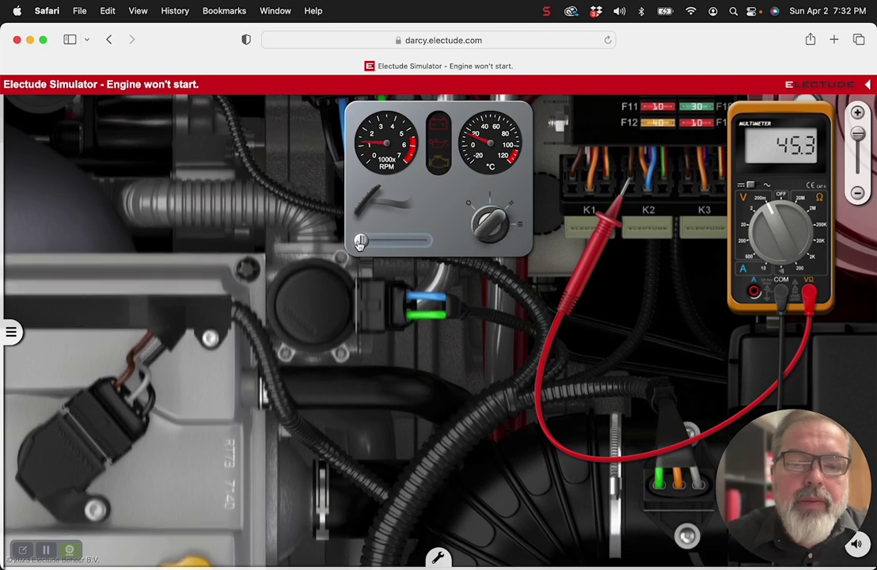
Rev the running engine, then lift the red probe off the relay and return it to the multimeter.
{"action": "mouse_move", "coordinate": [362, 240]}
{"action": "left_mouse_down"}
{"action": "mouse_move", "coordinate": [385, 242]}
{"action": "mouse_move", "coordinate": [359, 246]}
{"action": "left_mouse_up"}
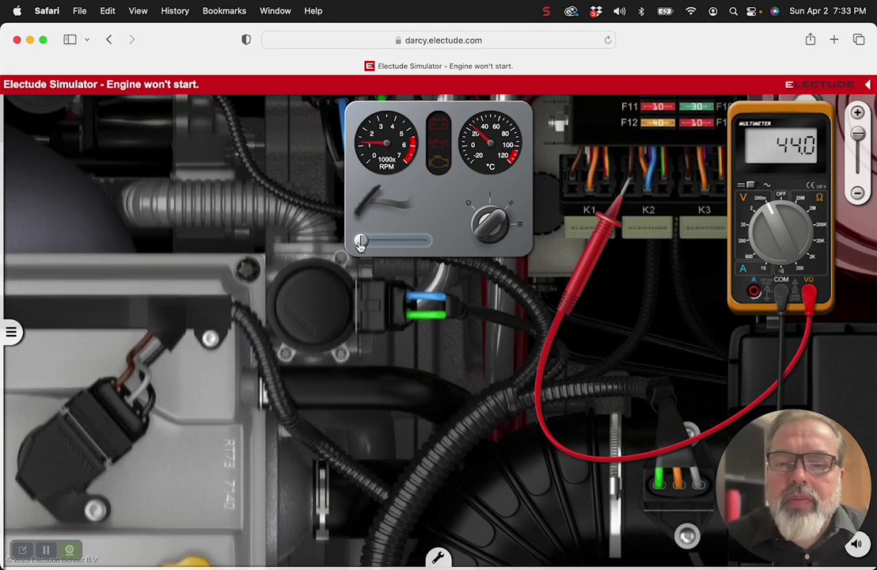
{"action": "left_click", "coordinate": [622, 198]}
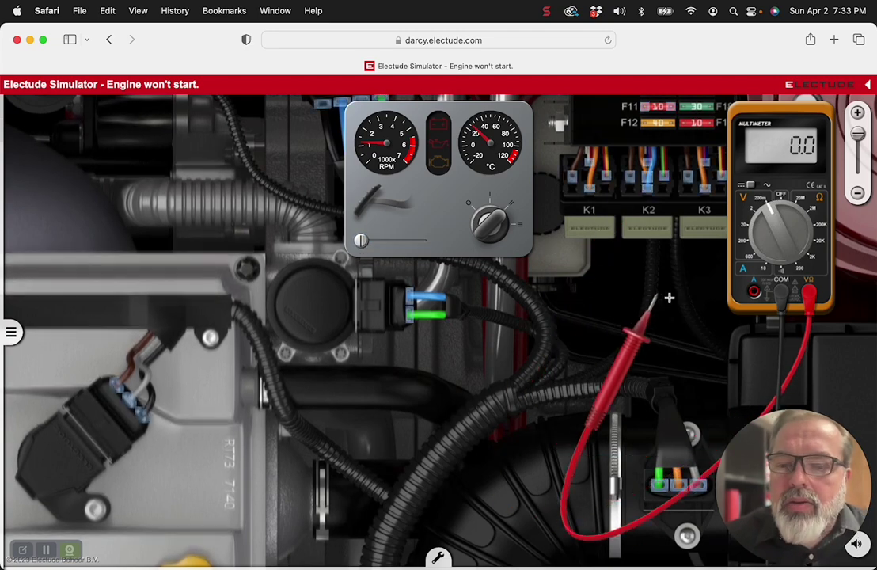
{"action": "left_click", "coordinate": [680, 304]}
{"action": "left_click_drag", "start_coordinate": [604, 354], "coordinate": [589, 230]}
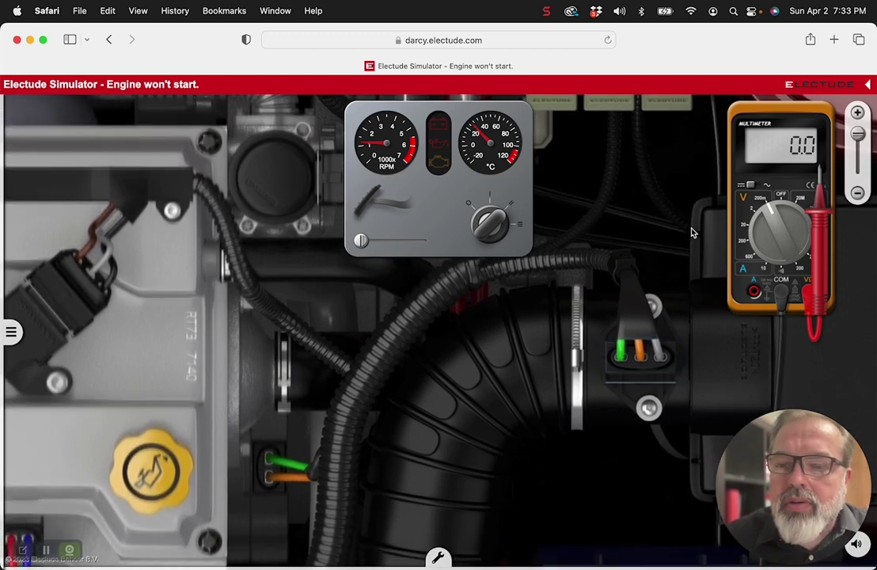
Leave the simulator, start the Fault Finding module and show its circuit in presentation mode.
{"action": "left_click", "coordinate": [870, 84]}
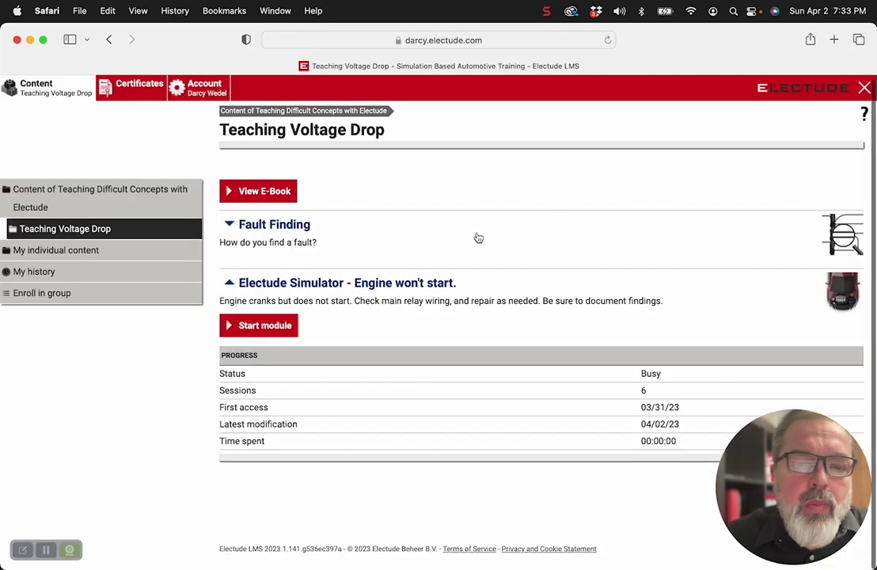
{"action": "left_click", "coordinate": [293, 226]}
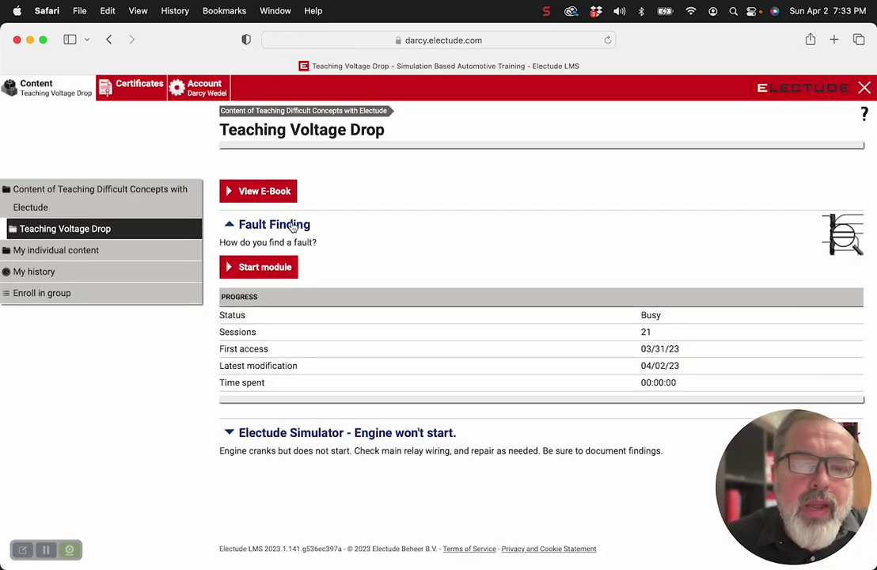
{"action": "left_click", "coordinate": [270, 270]}
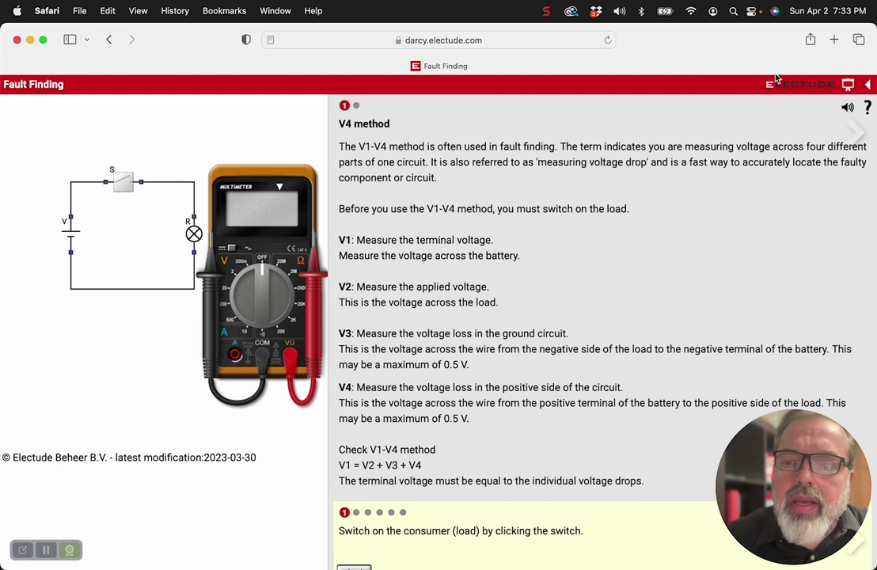
{"action": "left_click", "coordinate": [848, 85]}
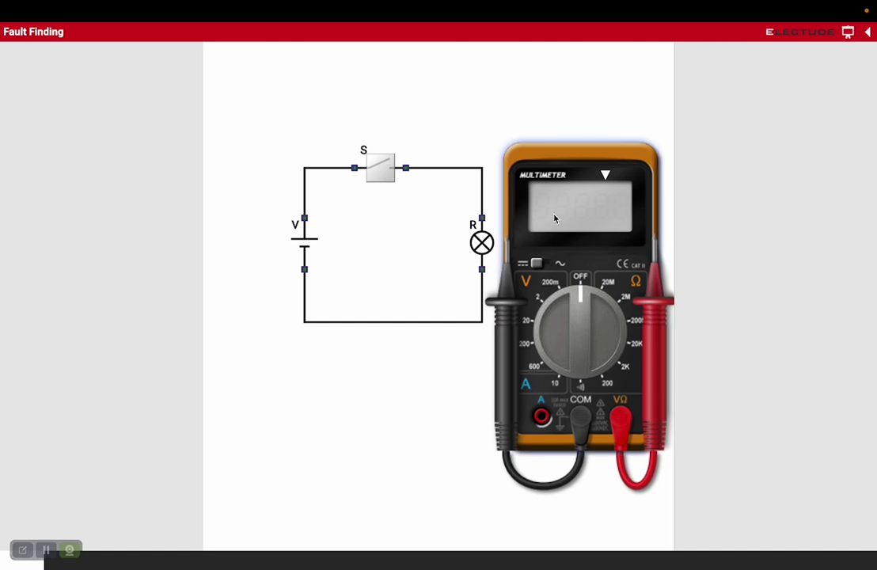
Put the red lead in the A jack on the 10 A range, with probes on lamp R and battery V tops.
{"action": "left_click", "coordinate": [542, 418]}
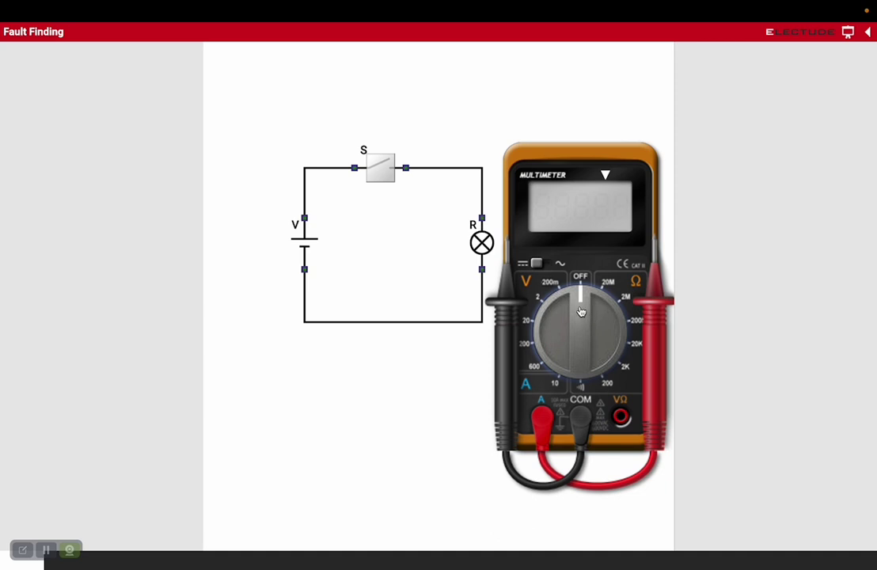
{"action": "left_click", "coordinate": [558, 362]}
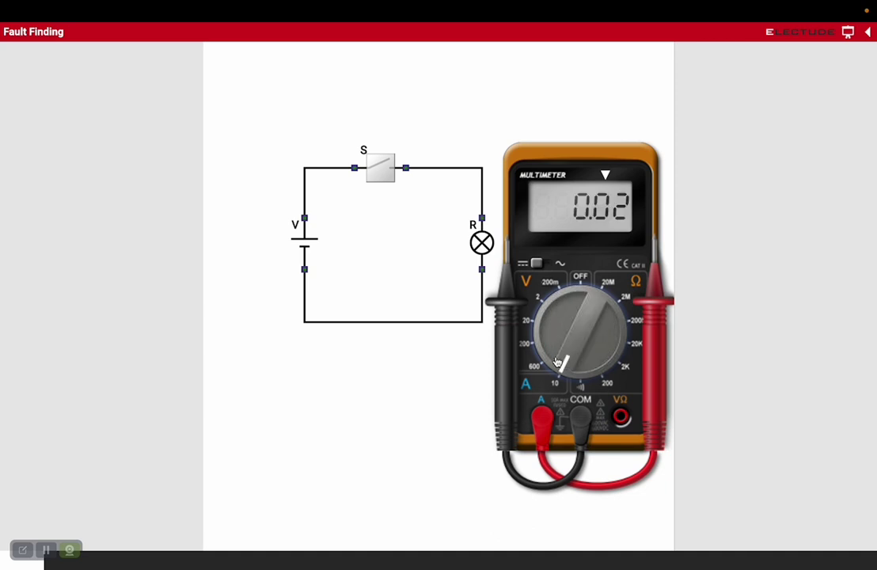
{"action": "left_click", "coordinate": [500, 317]}
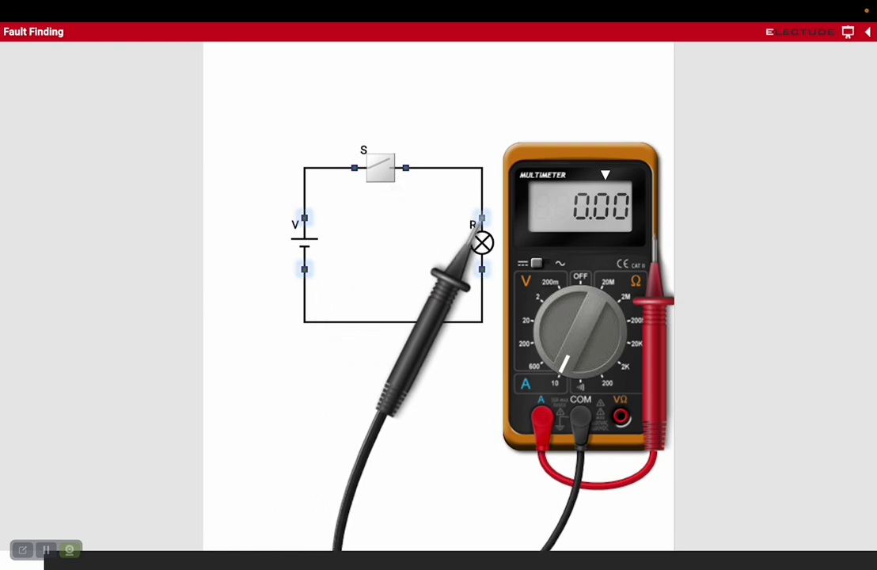
{"action": "left_click", "coordinate": [480, 219]}
{"action": "left_click", "coordinate": [631, 299]}
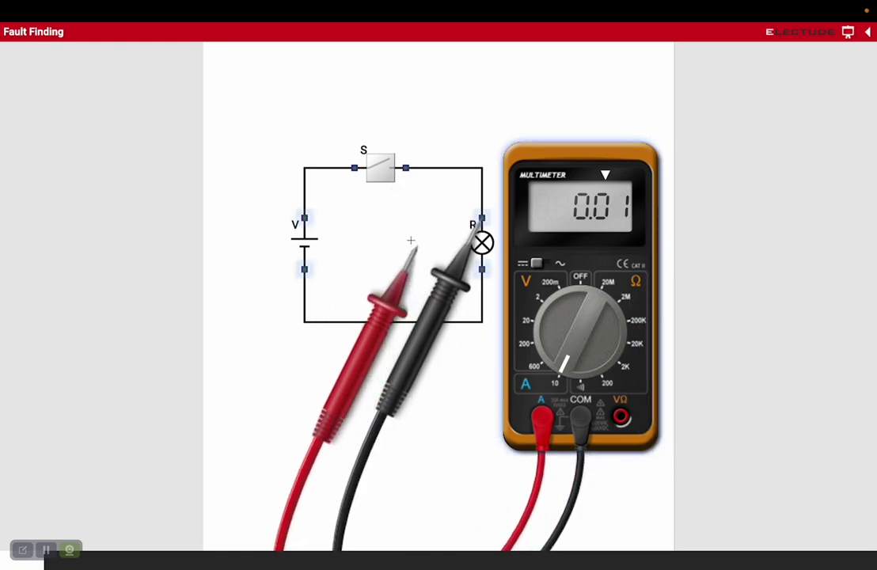
{"action": "left_click", "coordinate": [306, 218]}
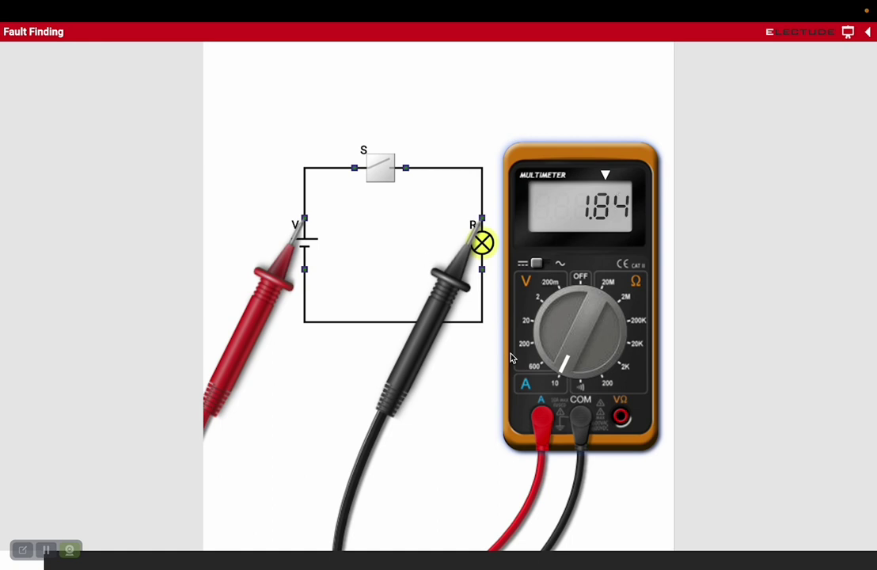
Turn the meter to the 20 V range and move the red probe to lamp R's lower terminal.
{"action": "left_click", "coordinate": [543, 349]}
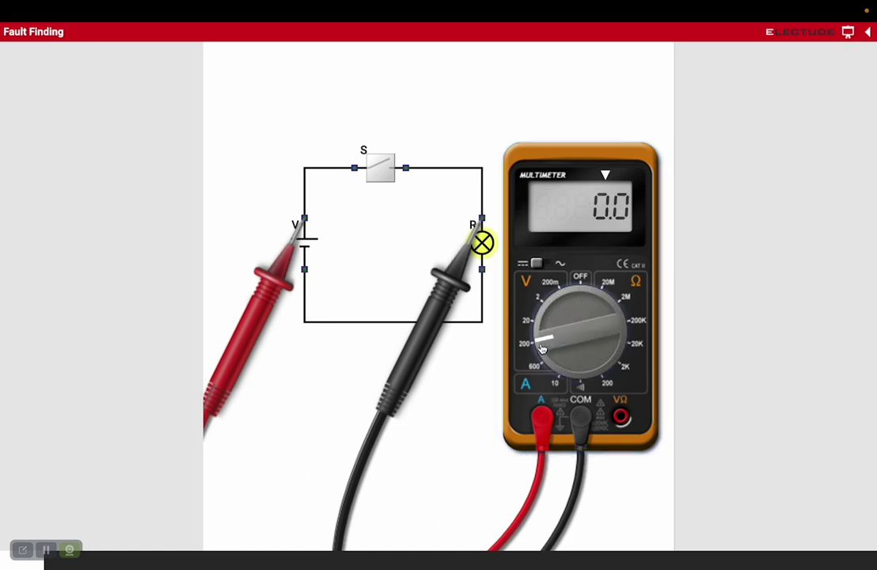
{"action": "left_click", "coordinate": [543, 325]}
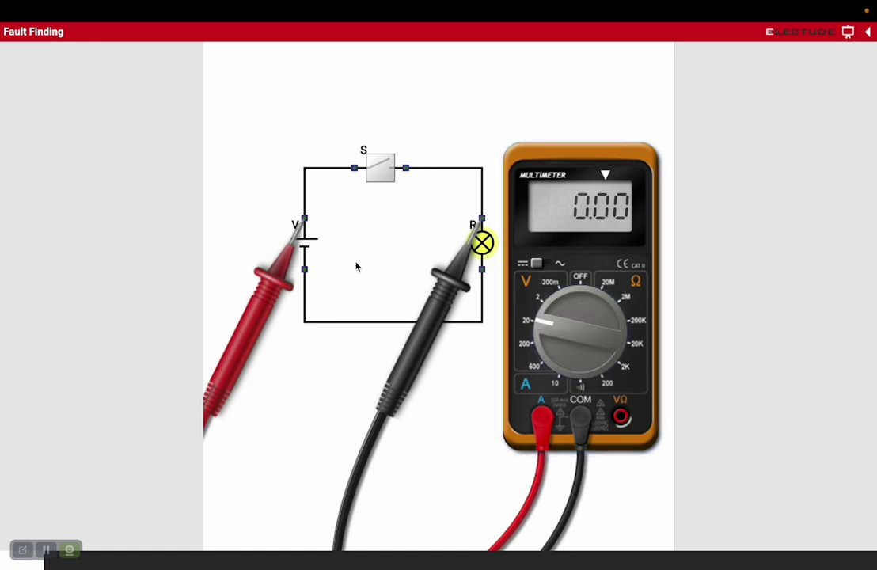
{"action": "left_click_drag", "start_coordinate": [300, 231], "coordinate": [488, 273]}
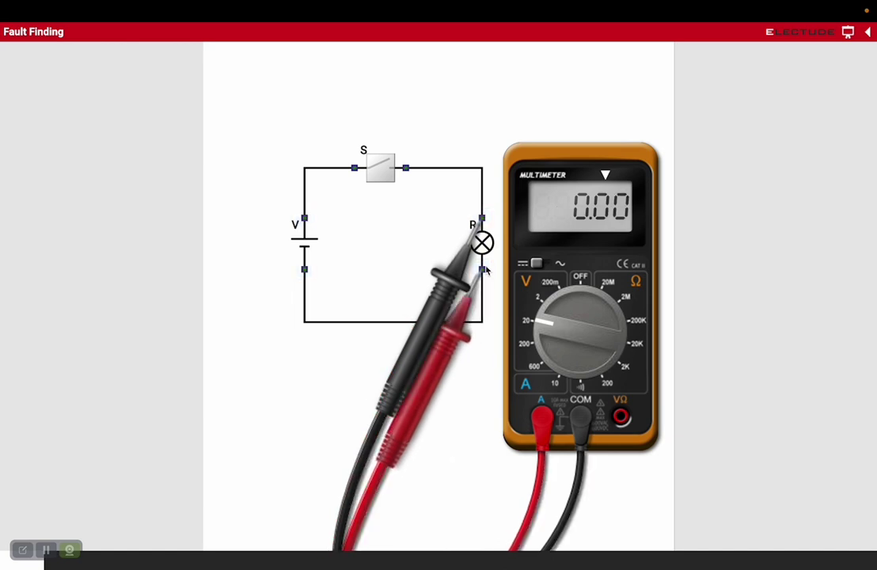
Close switch S and move the red lead to VΩ for -11.00 V, then exit presentation mode.
{"action": "left_click", "coordinate": [388, 169]}
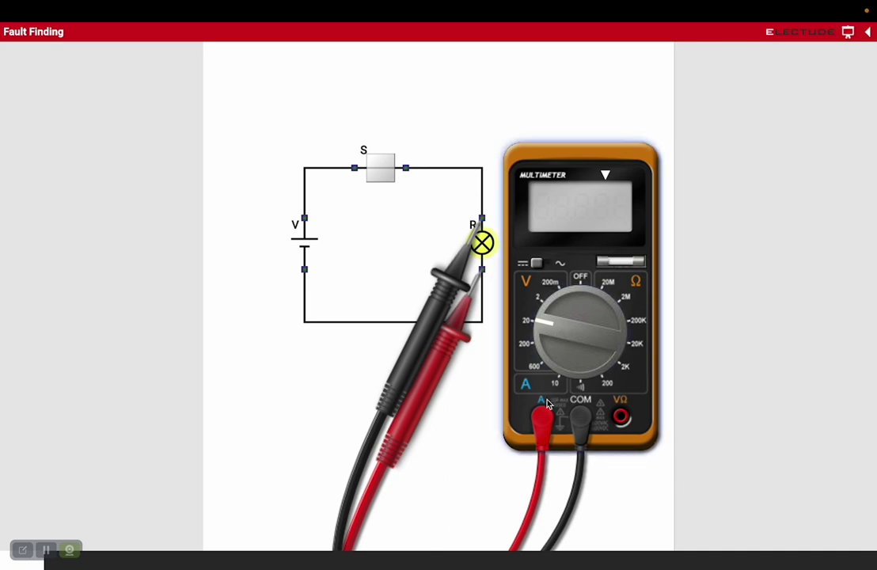
{"action": "left_click", "coordinate": [622, 424]}
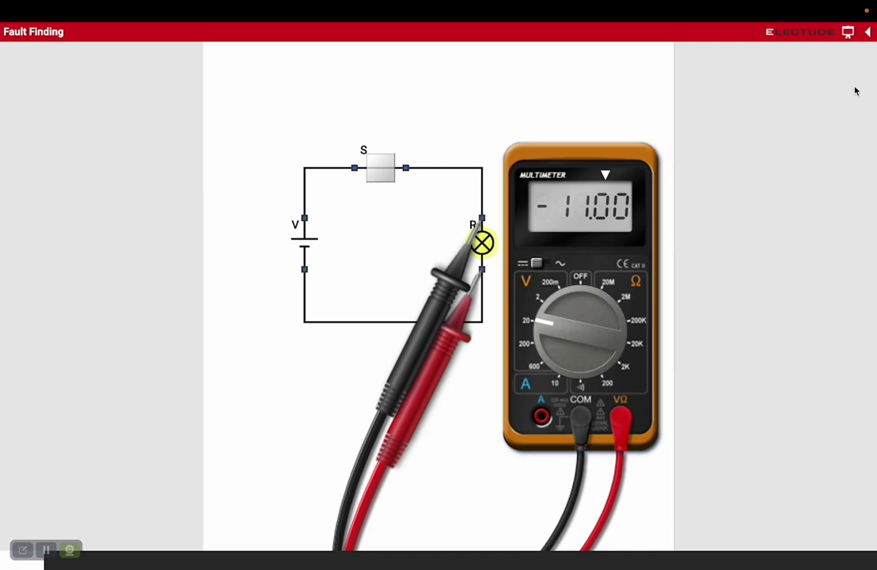
{"action": "left_click", "coordinate": [848, 32]}
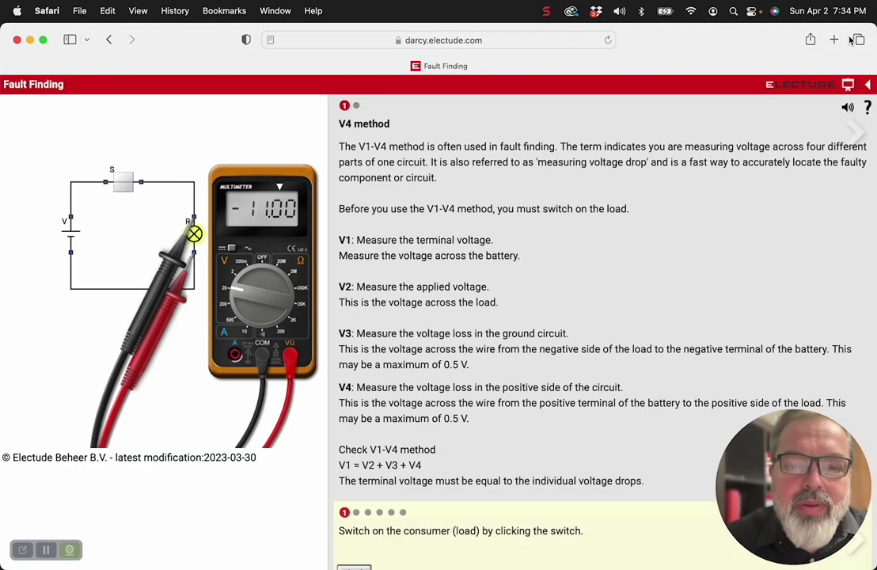